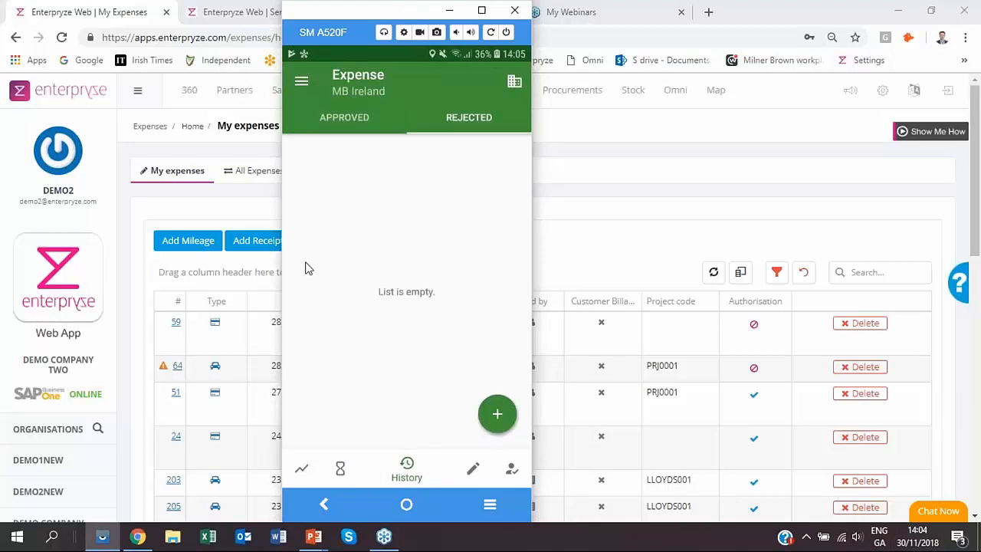
# Review the approved and rejected expense lists in the mobile app's expense history
pyautogui.click(349, 120)
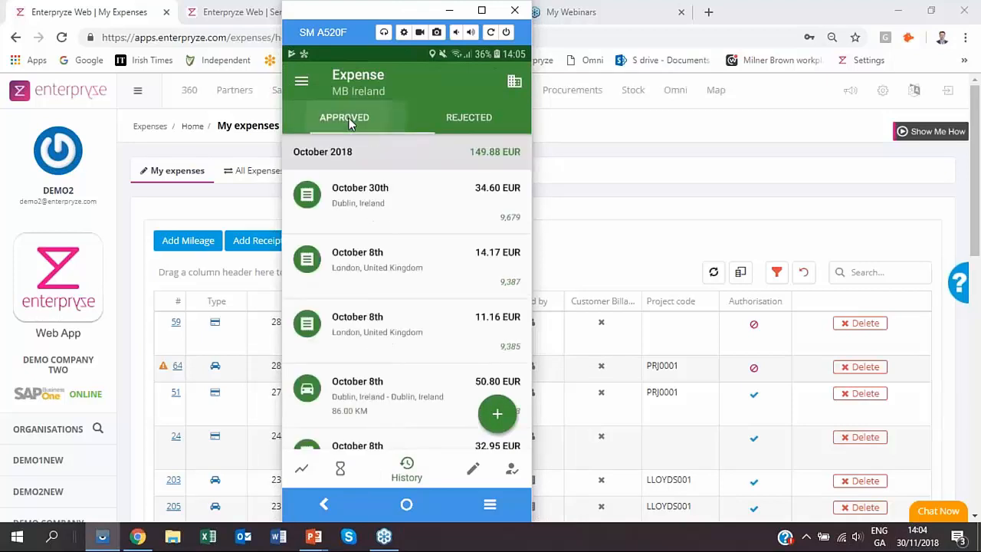
pyautogui.click(468, 118)
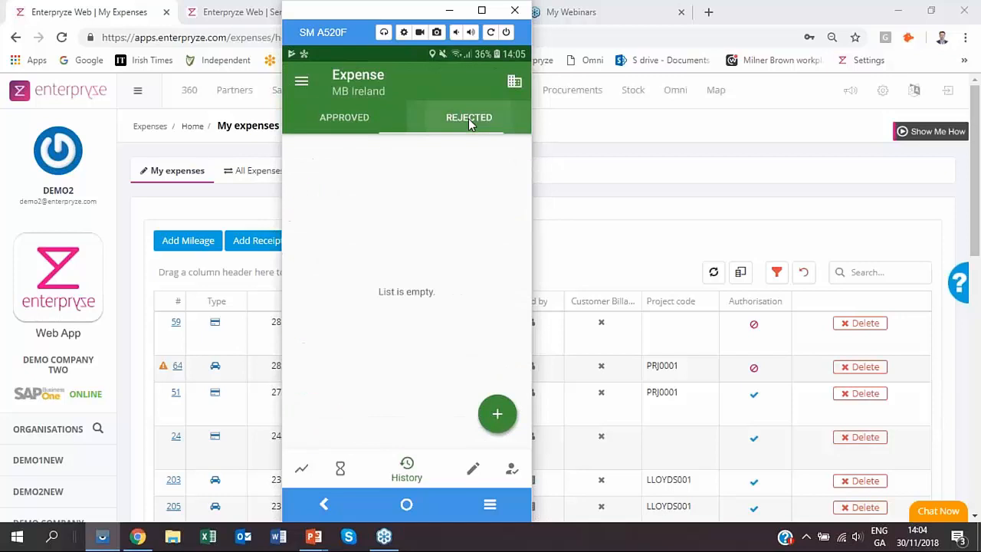
pyautogui.click(320, 121)
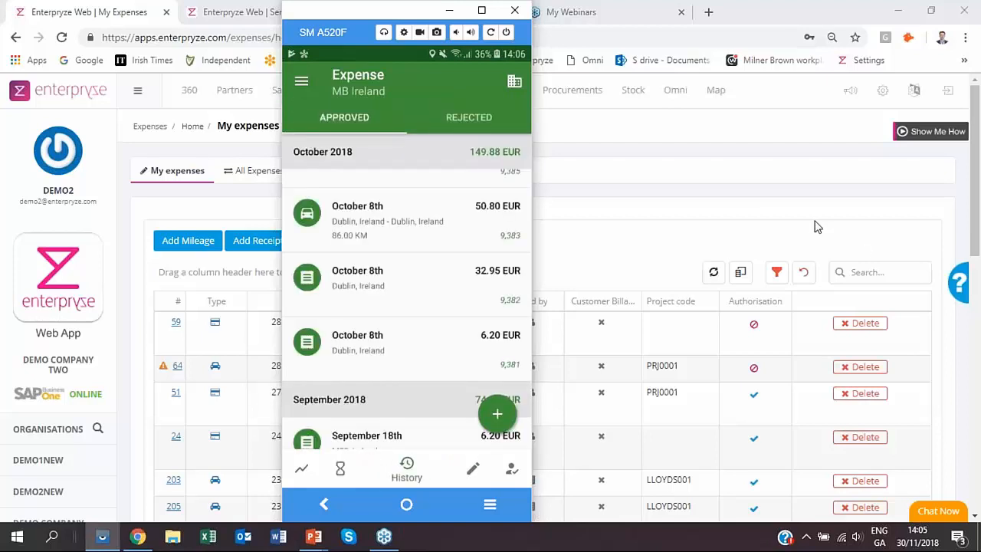
# Switch to Enterpryze Web in the browser and open the Acme Associates purchase invoice draft dated 23/11/2018 for editing
pyautogui.click(754, 202)
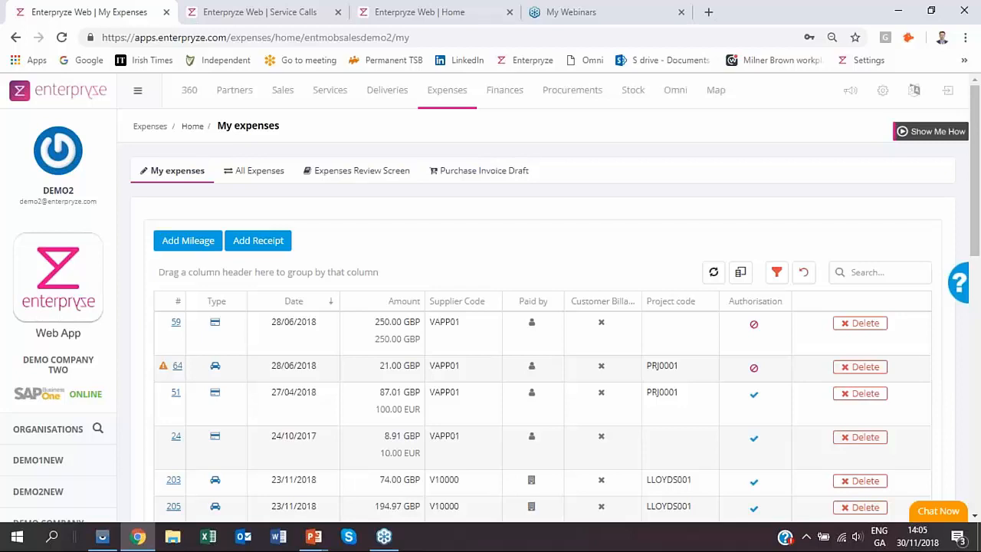
pyautogui.click(463, 100)
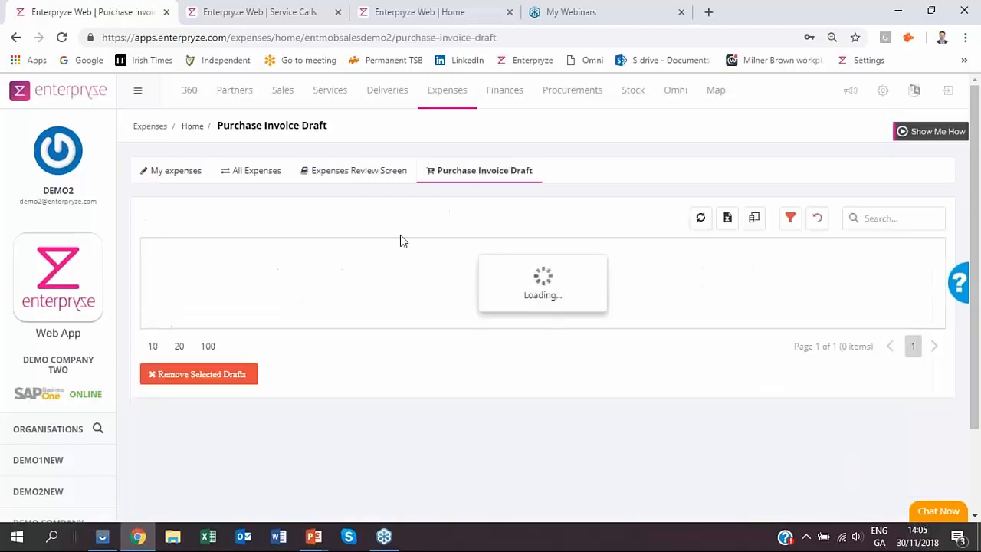
pyautogui.click(225, 295)
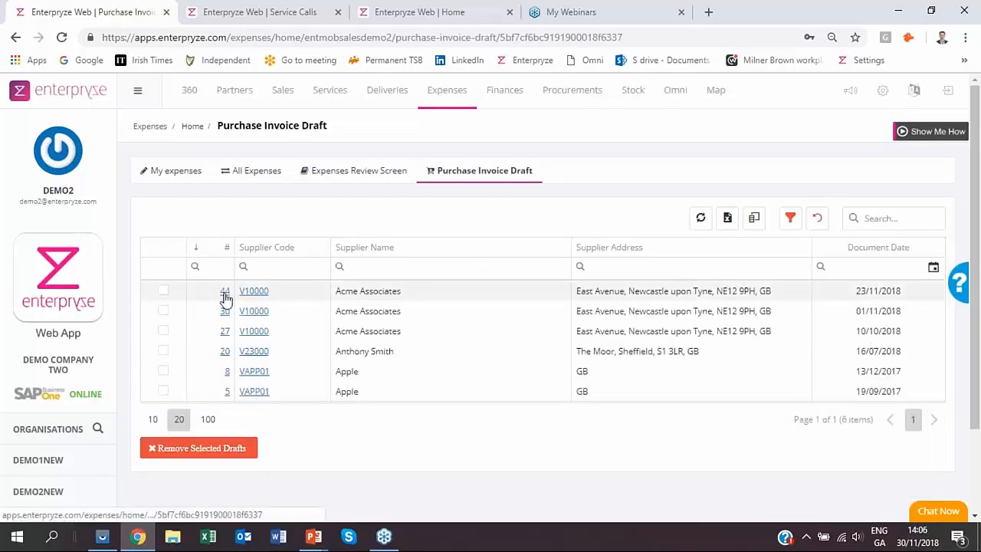
pyautogui.click(928, 184)
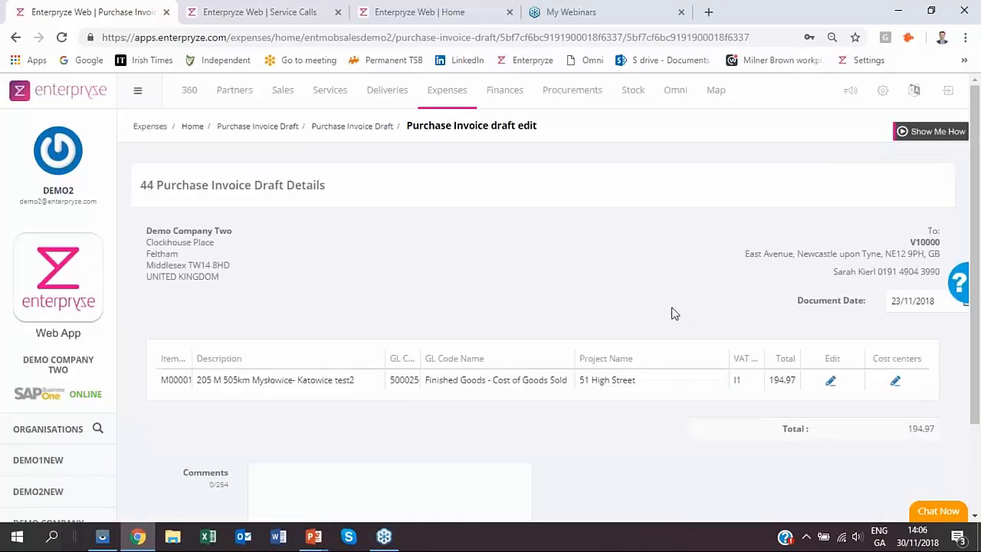
# Try setting the VAT amount of the draft's M00001 line to 30 and discard the edit
pyautogui.click(831, 383)
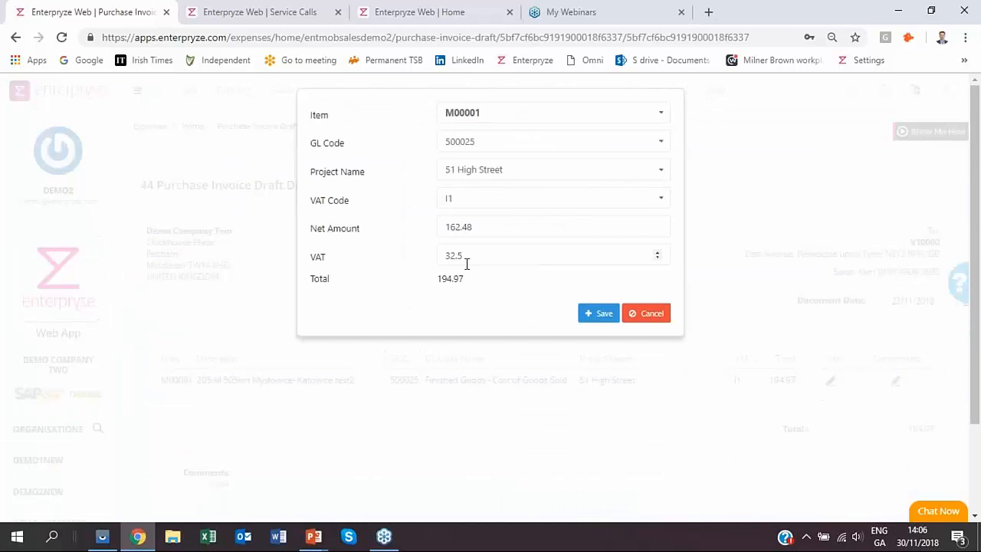
pyautogui.moveTo(474, 256); pyautogui.dragTo(440, 265)
pyautogui.write('30')
pyautogui.click(648, 315)
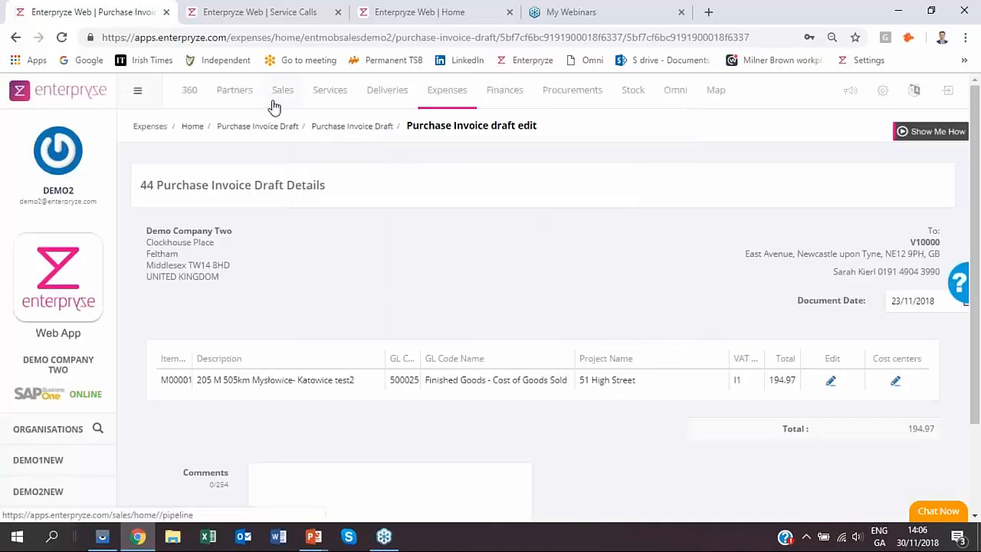
# Open the topmost ADA Technologies sales order in the sales orders list
pyautogui.click(290, 101)
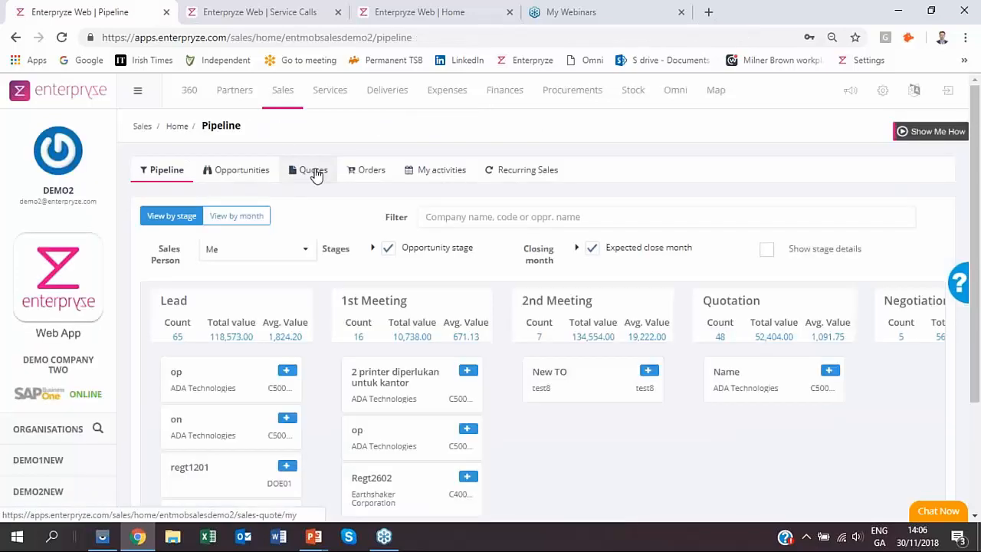
pyautogui.click(375, 175)
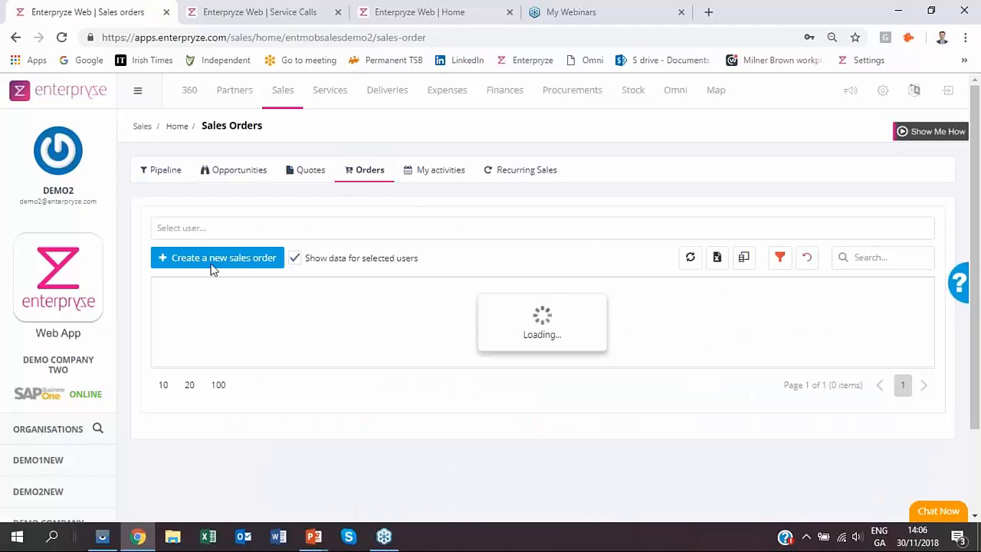
pyautogui.click(217, 258)
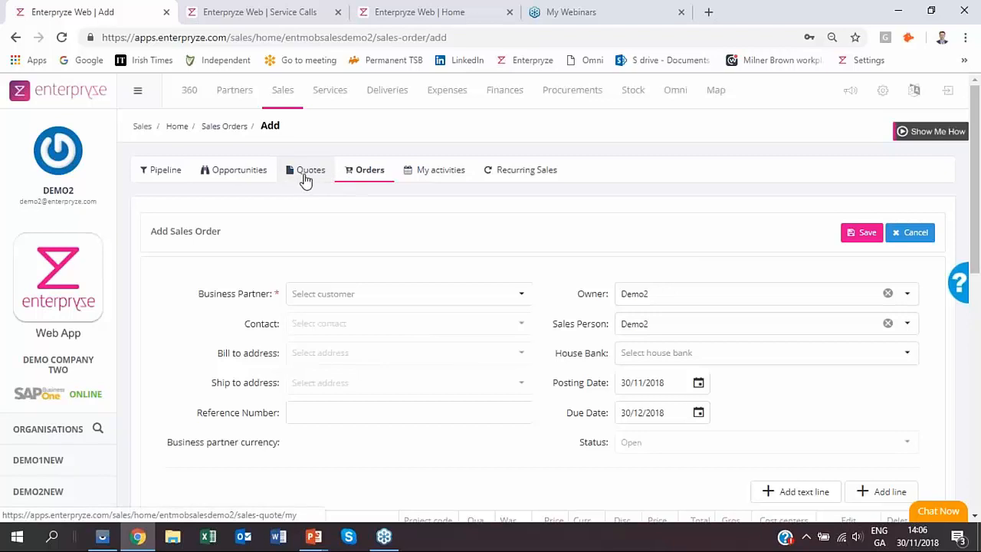
pyautogui.click(348, 176)
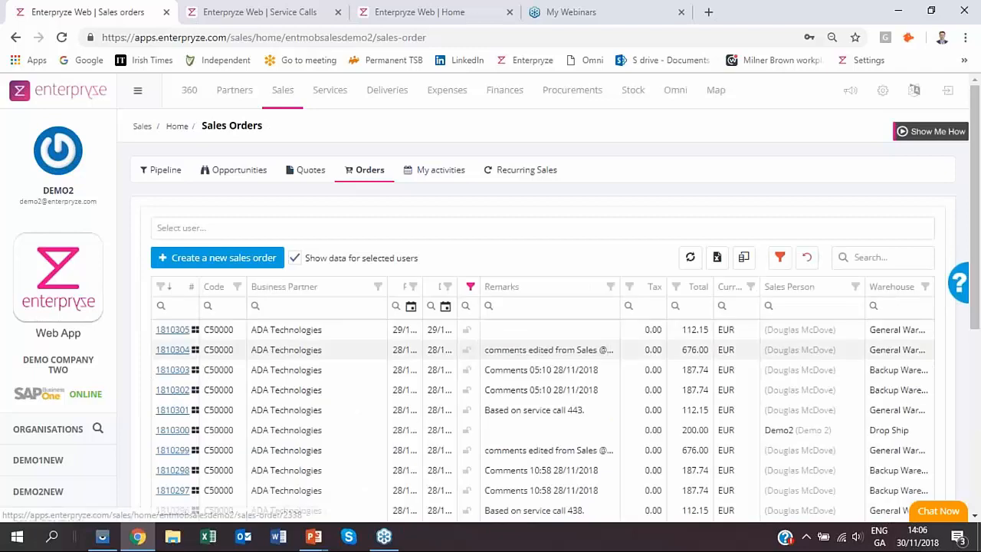
pyautogui.click(173, 330)
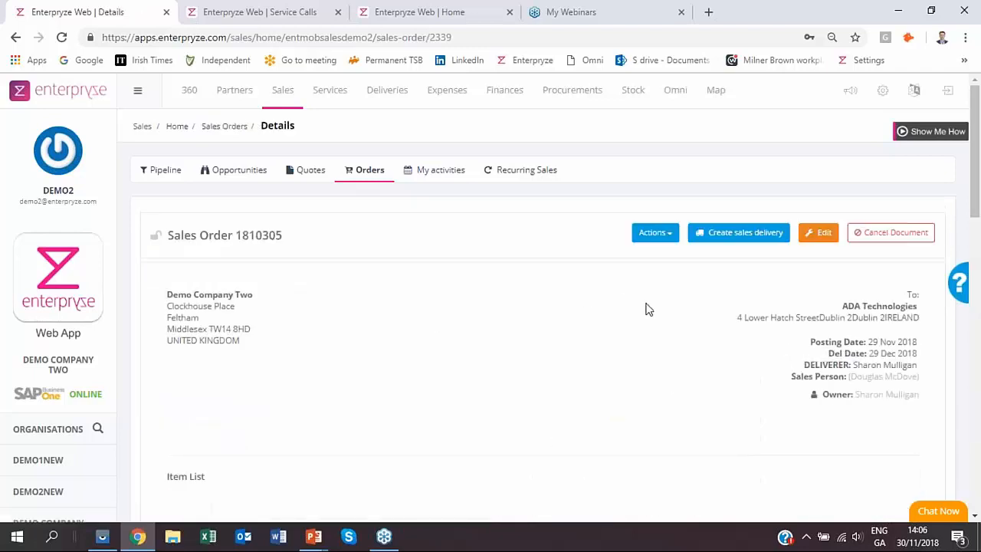
# Choose quarterly recurrence in the sales order's recurring scheduler settings
pyautogui.click(653, 235)
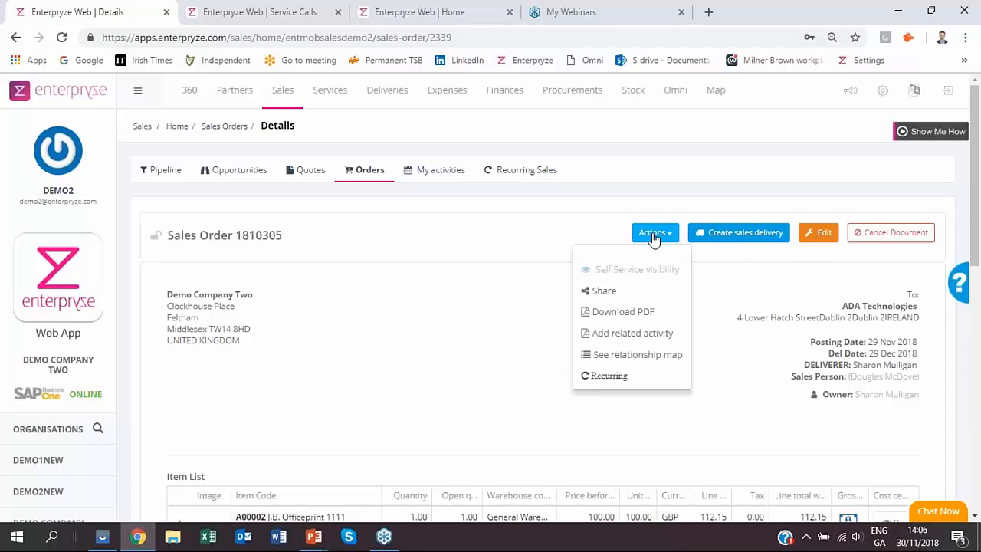
pyautogui.click(614, 381)
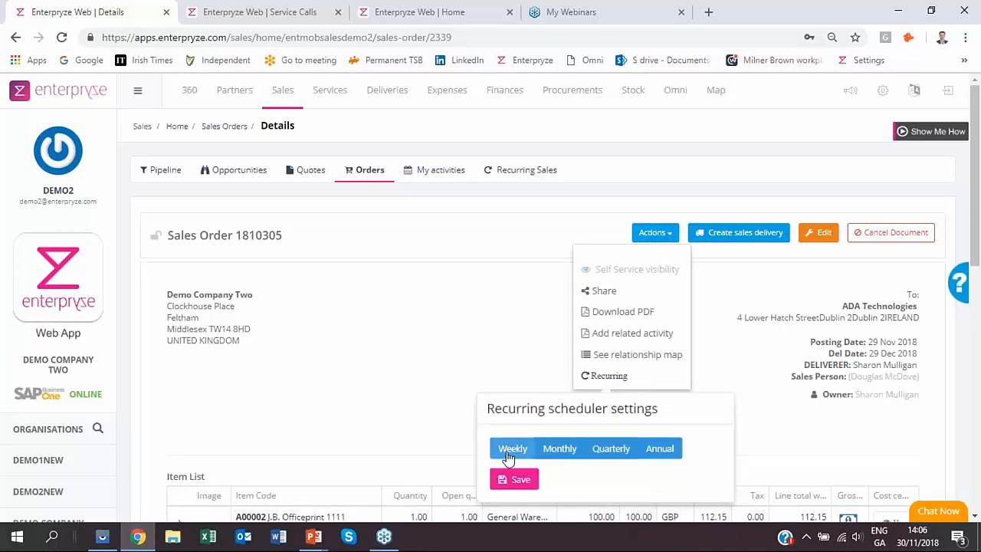
pyautogui.click(604, 458)
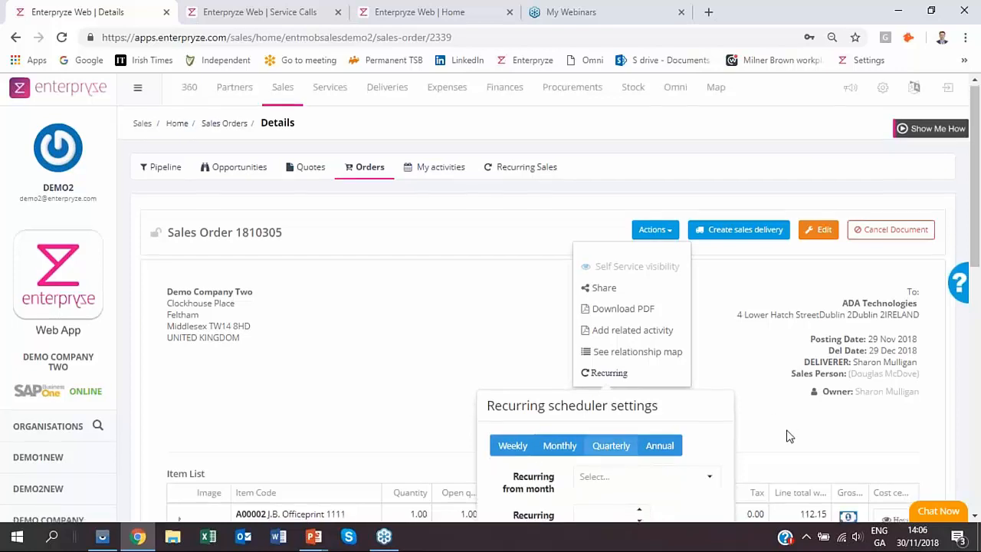
pyautogui.scroll(-3, 774, 406)
pyautogui.scroll(3, 752, 377)
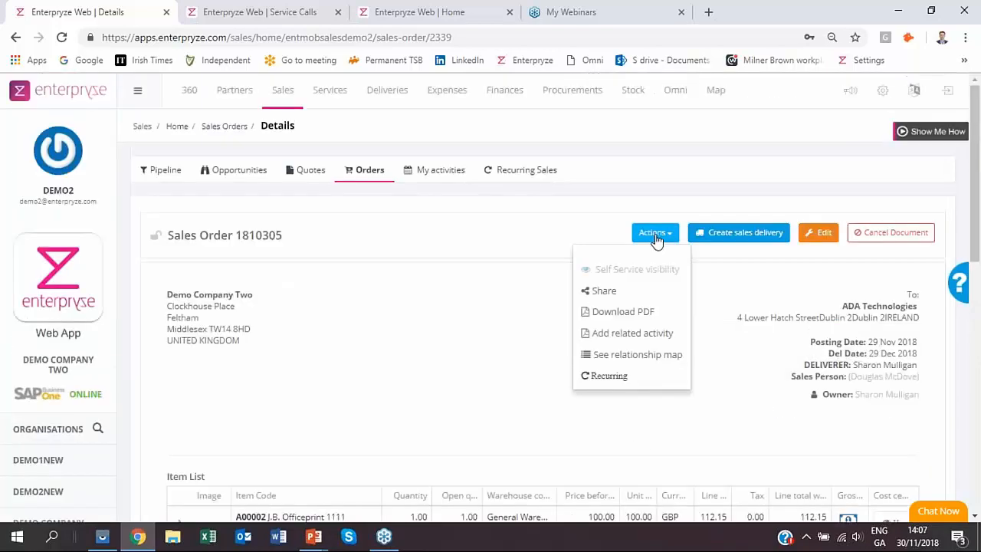
pyautogui.click(618, 380)
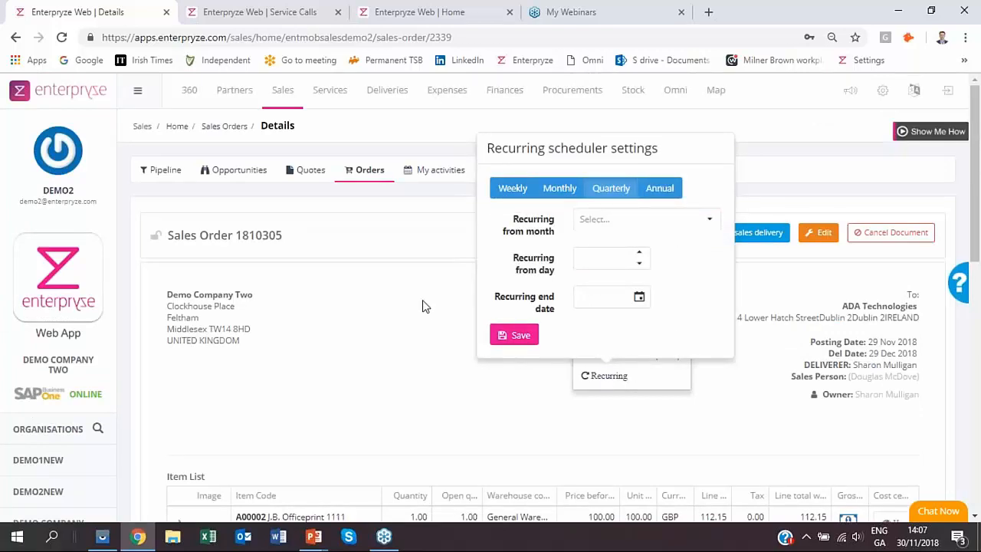
# Browse the recurring end date calendar forward to August 2019
pyautogui.click(640, 299)
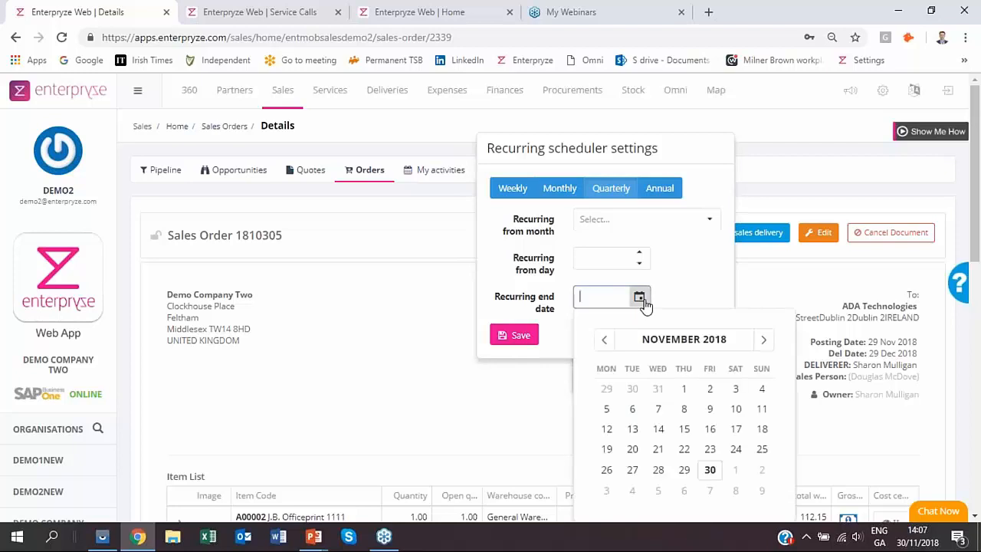
pyautogui.click(765, 342)
pyautogui.click(764, 341)
pyautogui.click(765, 342)
pyautogui.click(764, 342)
pyautogui.click(765, 342)
pyautogui.click(764, 342)
pyautogui.click(765, 341)
pyautogui.click(764, 342)
pyautogui.click(764, 342)
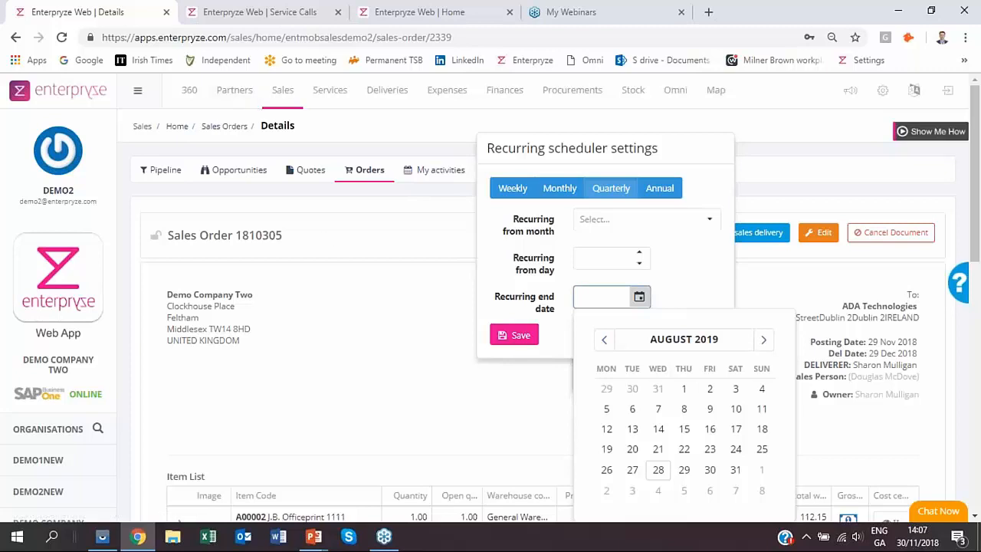
# Search the customers for "ada" and open the ADA Technologies business partner record
pyautogui.click(235, 92)
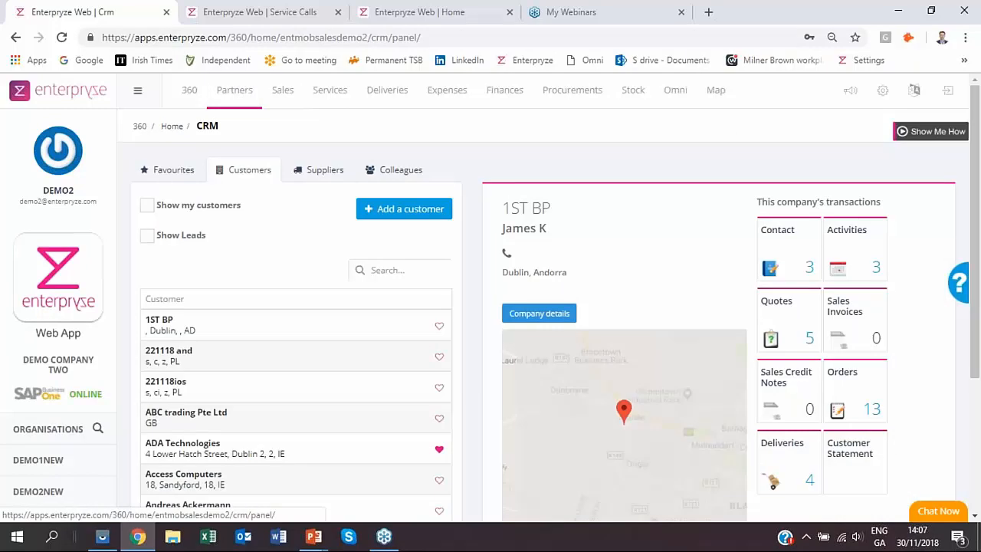
pyautogui.click(370, 272)
pyautogui.write('ada')
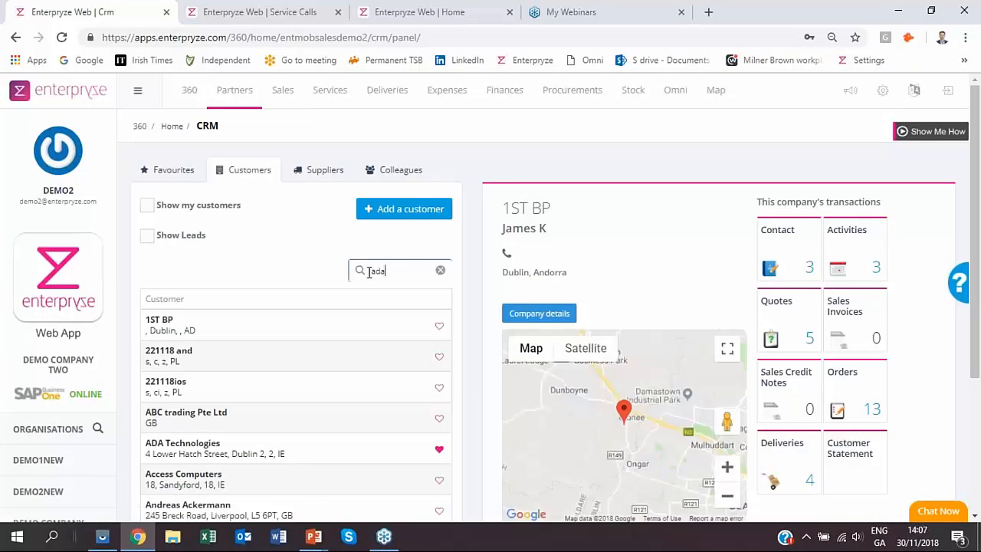
pyautogui.click(427, 321)
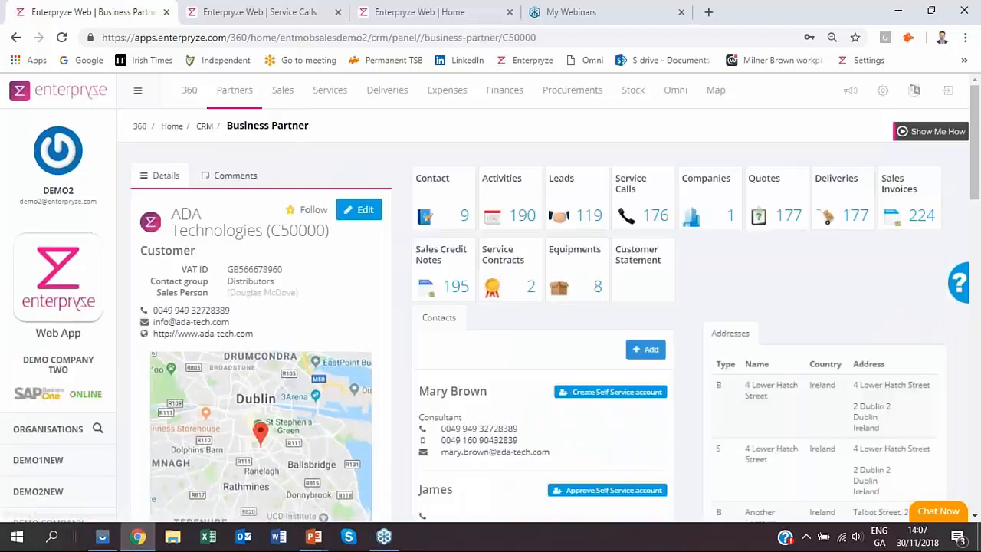
# Review the ADA Technologies record, including its bank accounts, custom fields, contacts and addresses
pyautogui.scroll(-15, 391, 416)
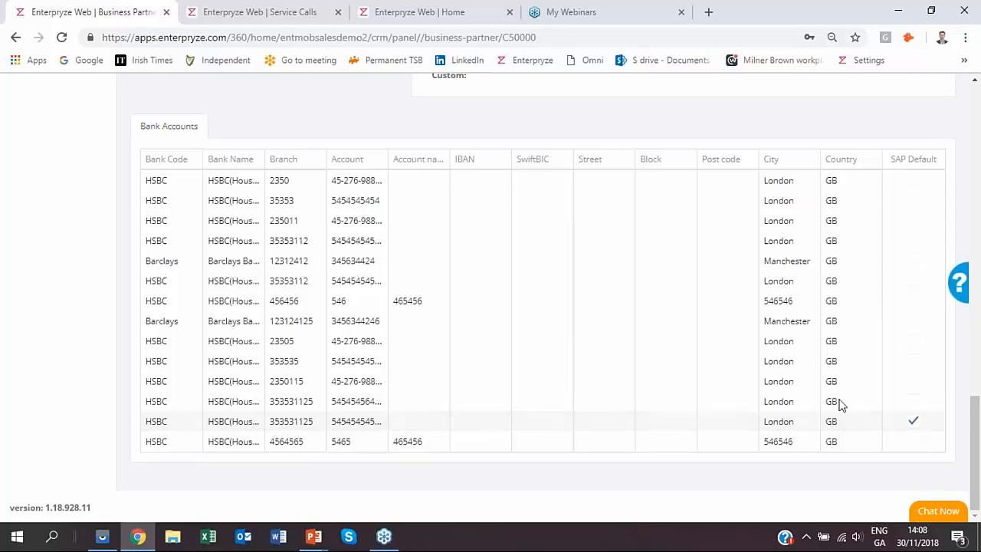
pyautogui.scroll(4, 818, 399)
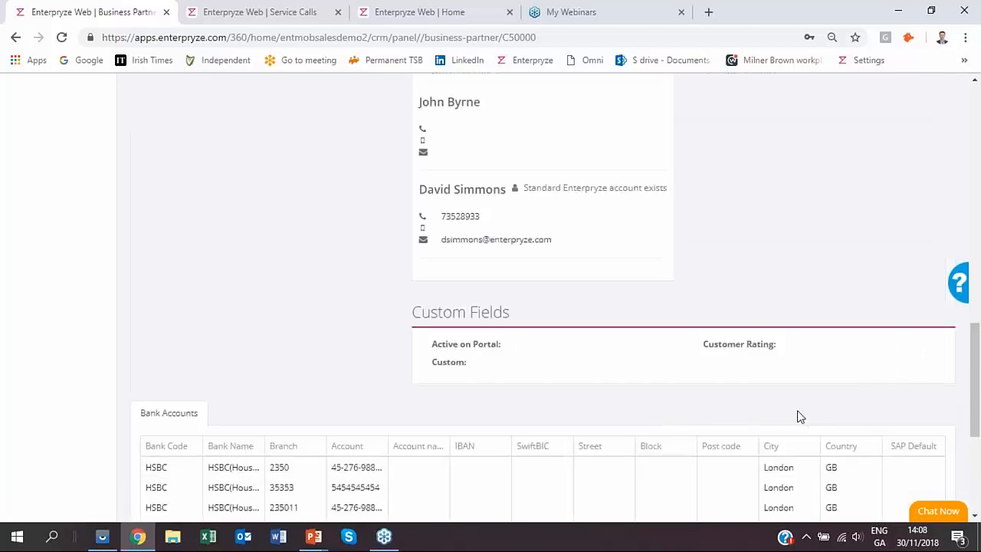
pyautogui.scroll(1, 678, 375)
pyautogui.scroll(5, 671, 372)
pyautogui.scroll(7, 664, 362)
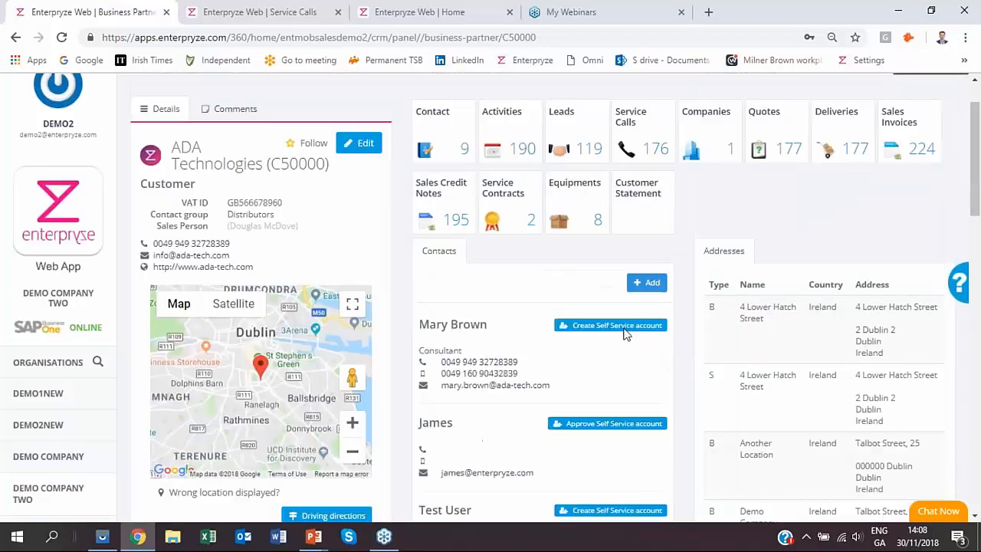
pyautogui.scroll(1, 625, 334)
# Open the ADA Technologies incoming payment dated 23/11/2018 from the sales finances
pyautogui.click(504, 89)
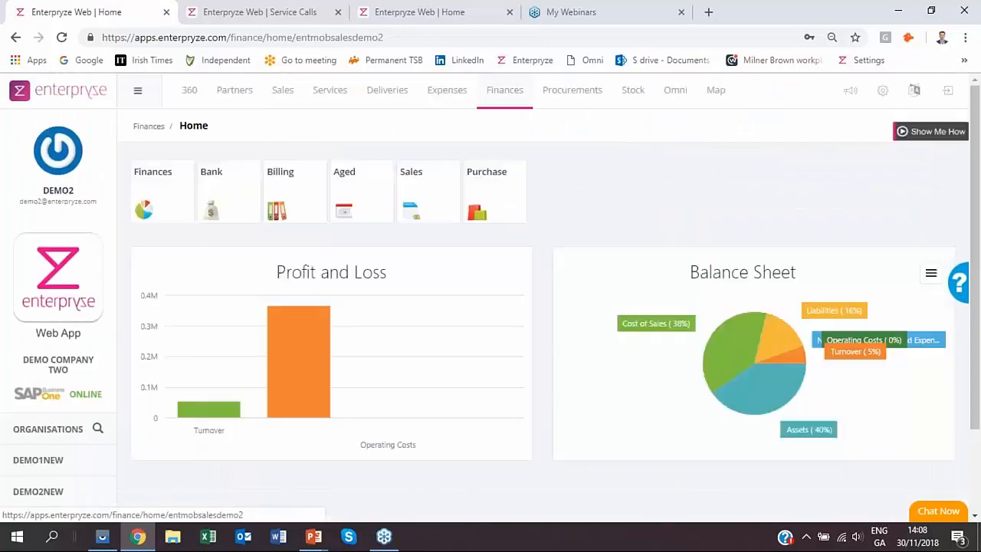
pyautogui.click(443, 207)
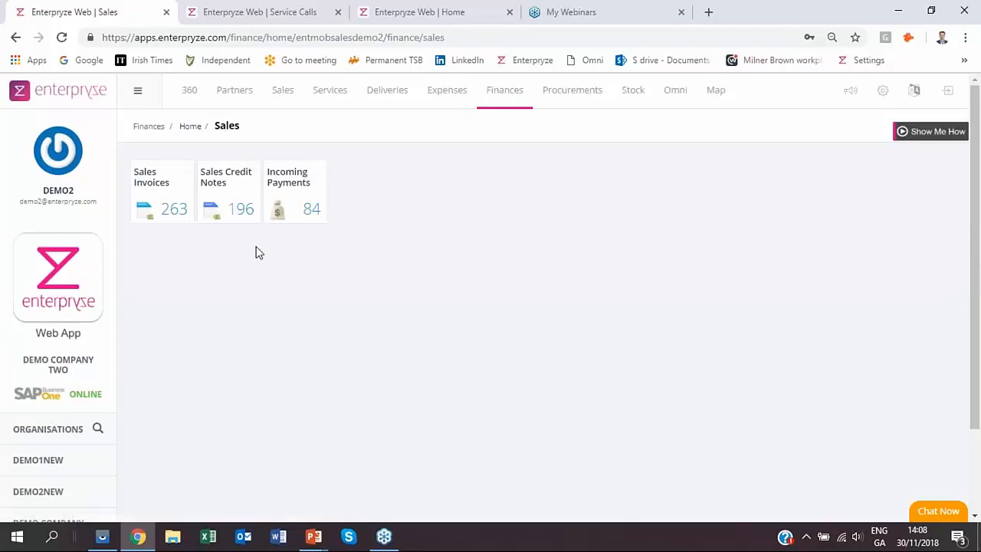
pyautogui.click(307, 201)
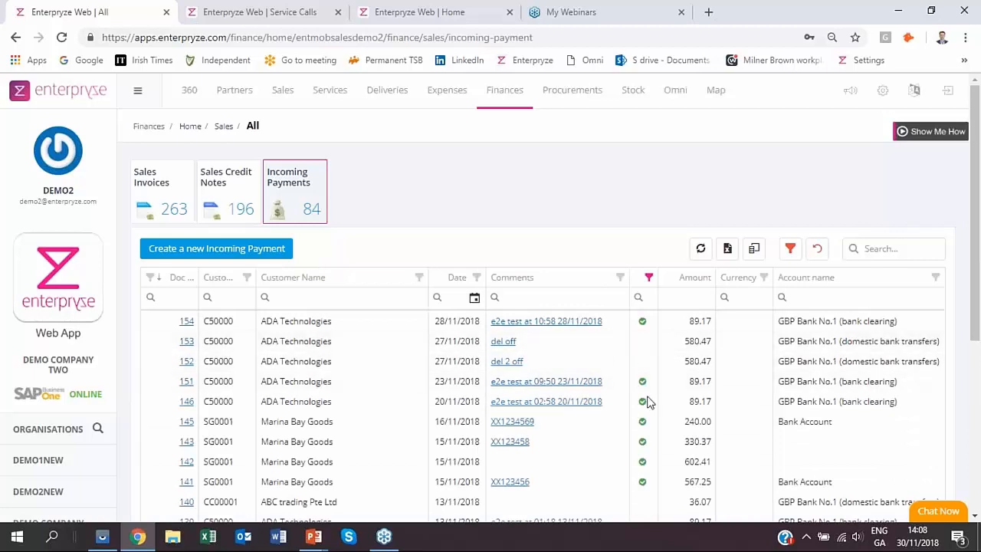
pyautogui.click(186, 381)
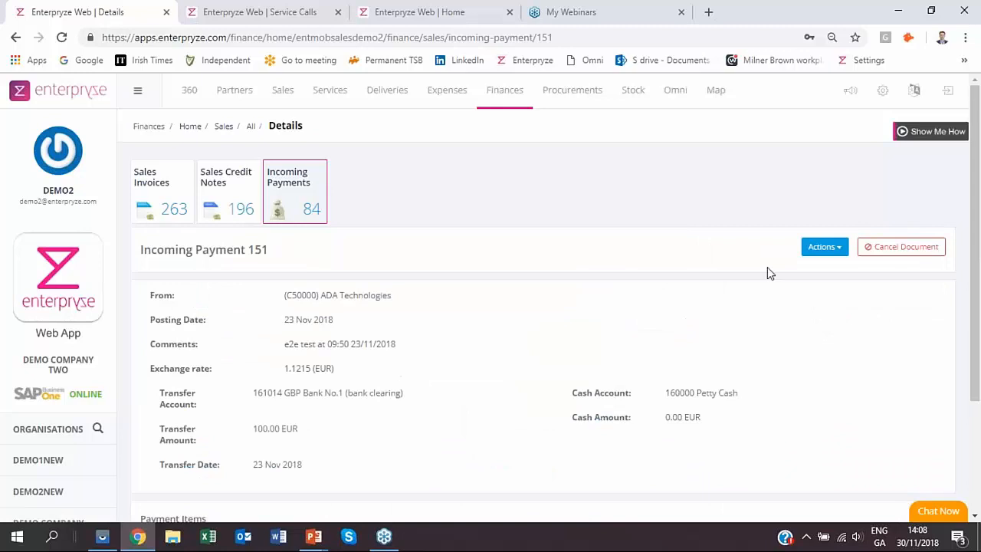
# Cancel the ADA Technologies incoming payment, using the original document date for the cancellation document, and dismiss the resulting notices
pyautogui.click(900, 249)
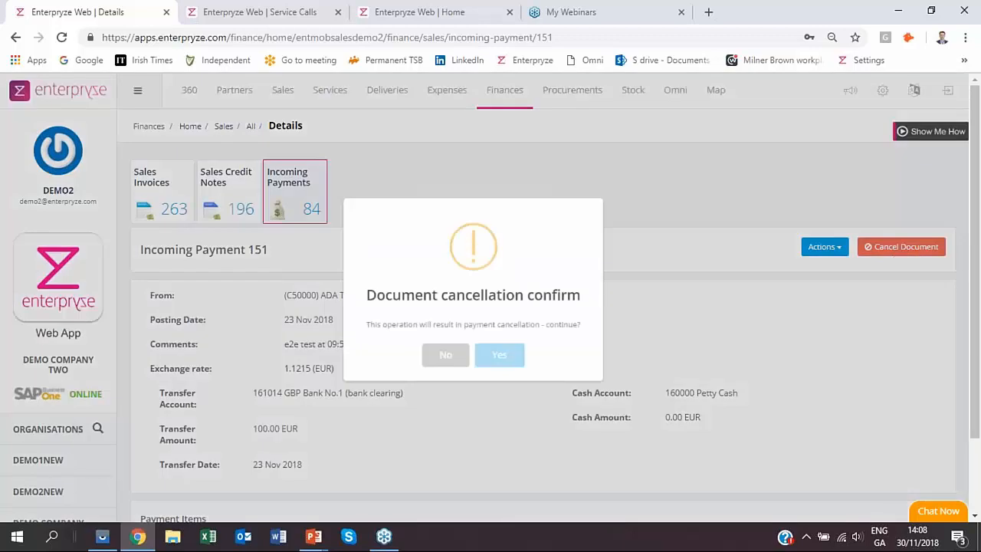
pyautogui.click(506, 369)
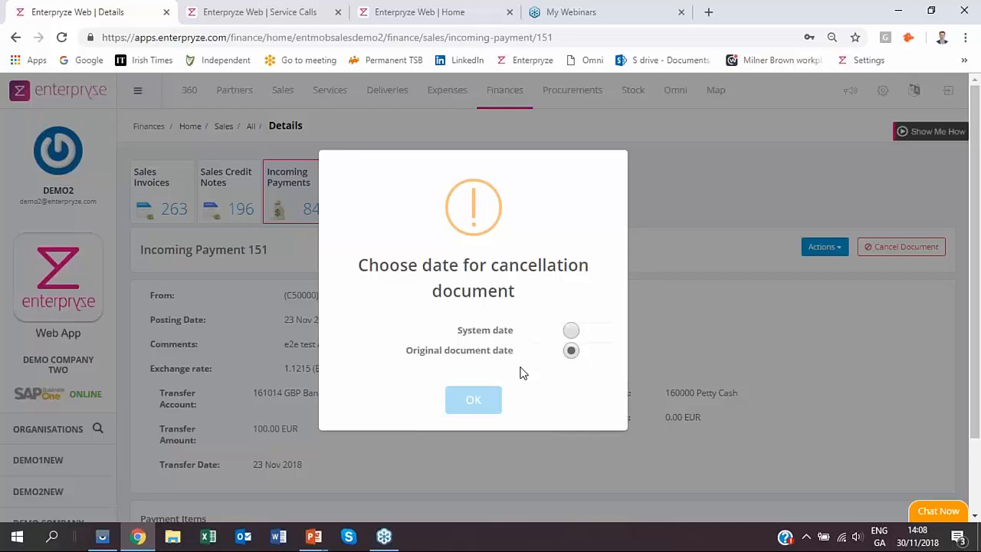
pyautogui.click(471, 408)
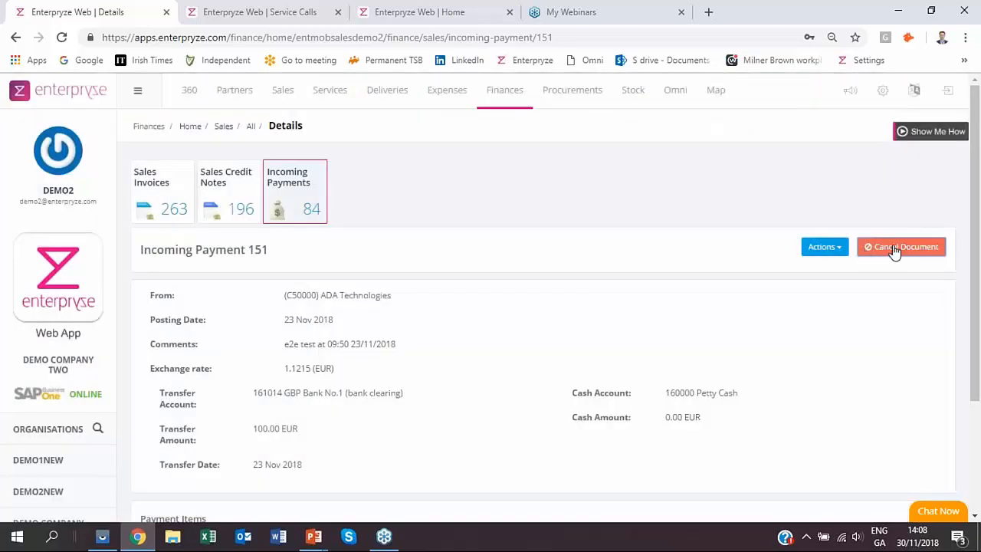
pyautogui.click(894, 248)
pyautogui.click(509, 373)
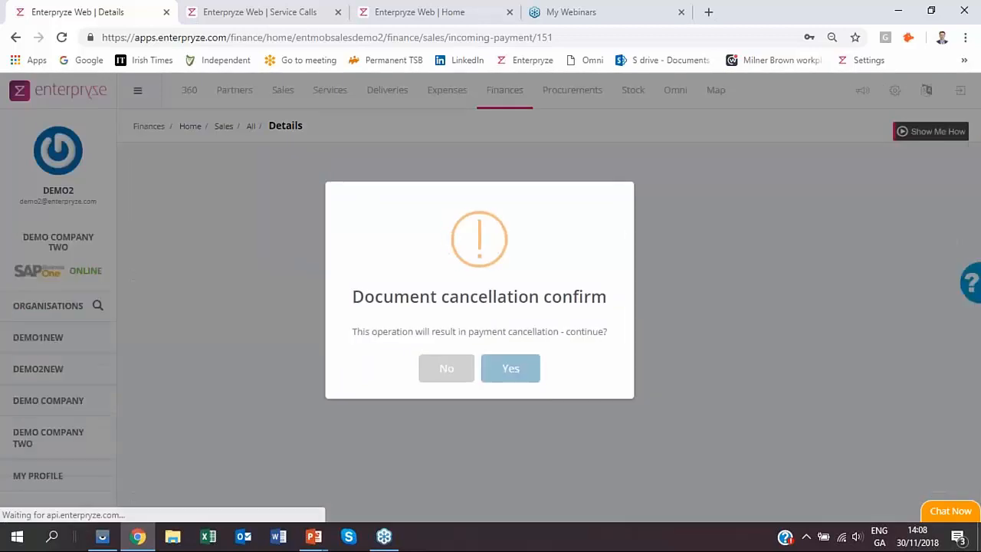
pyautogui.click(475, 414)
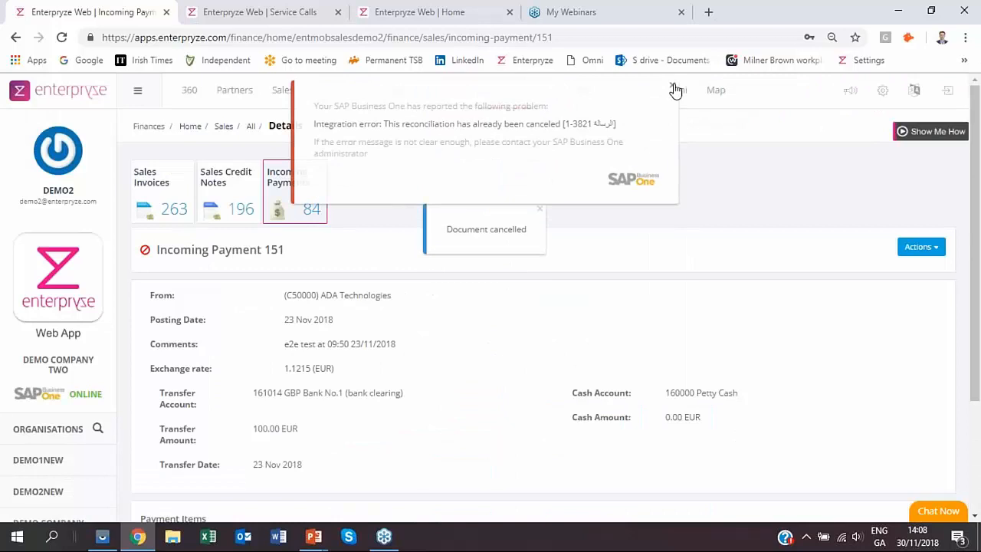
pyautogui.click(673, 88)
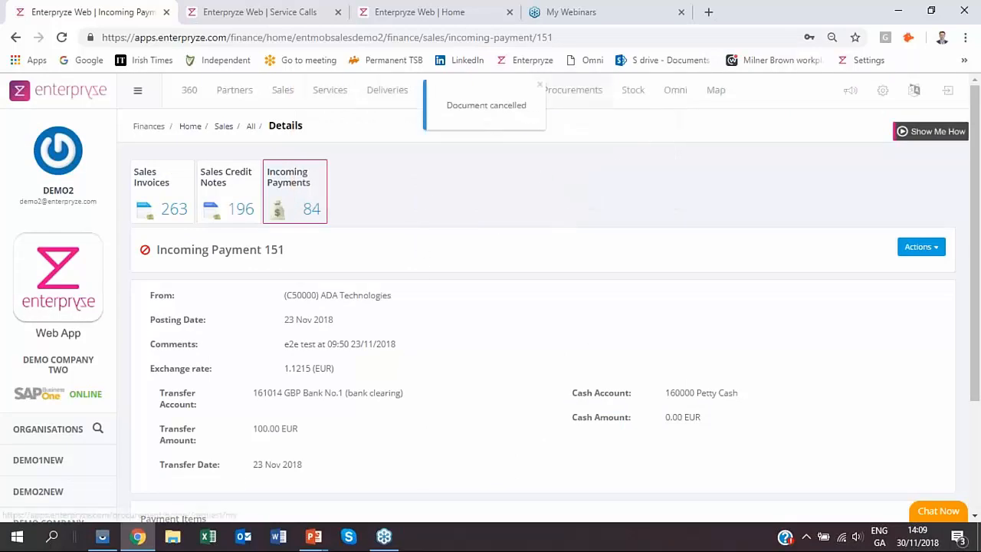
pyautogui.click(540, 86)
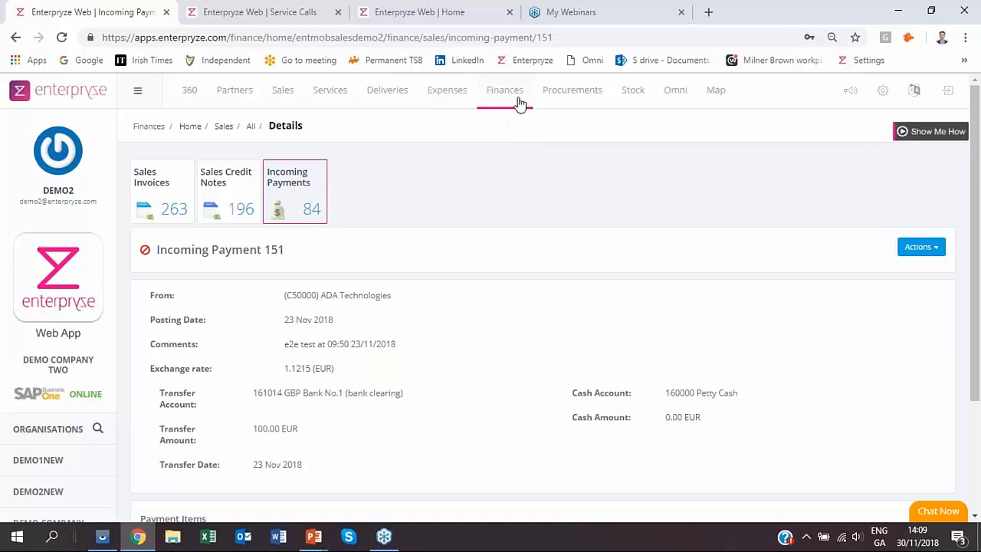
# Open the incoming payments list in the sales finances and filter its status column to include both valid and cancelled payments
pyautogui.click(506, 93)
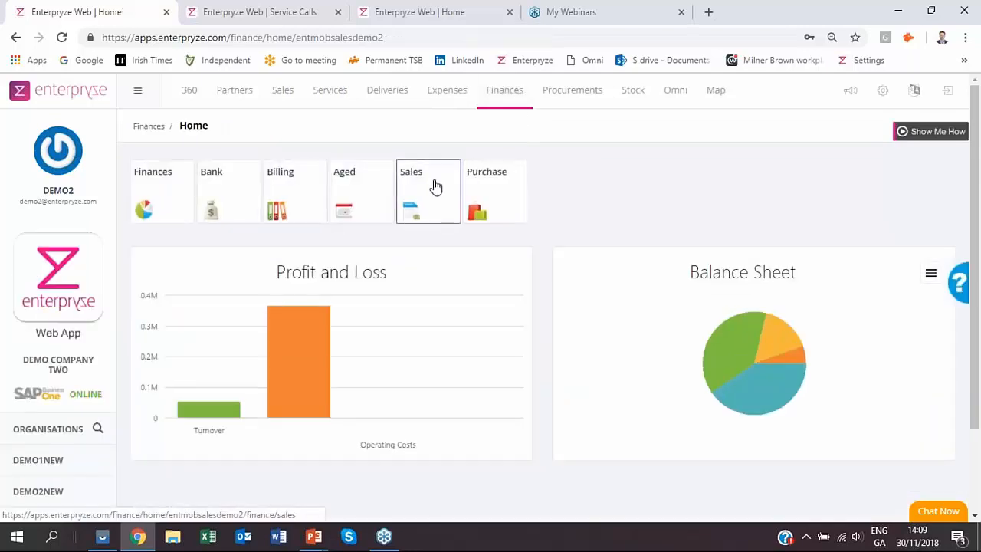
pyautogui.click(433, 185)
pyautogui.click(303, 208)
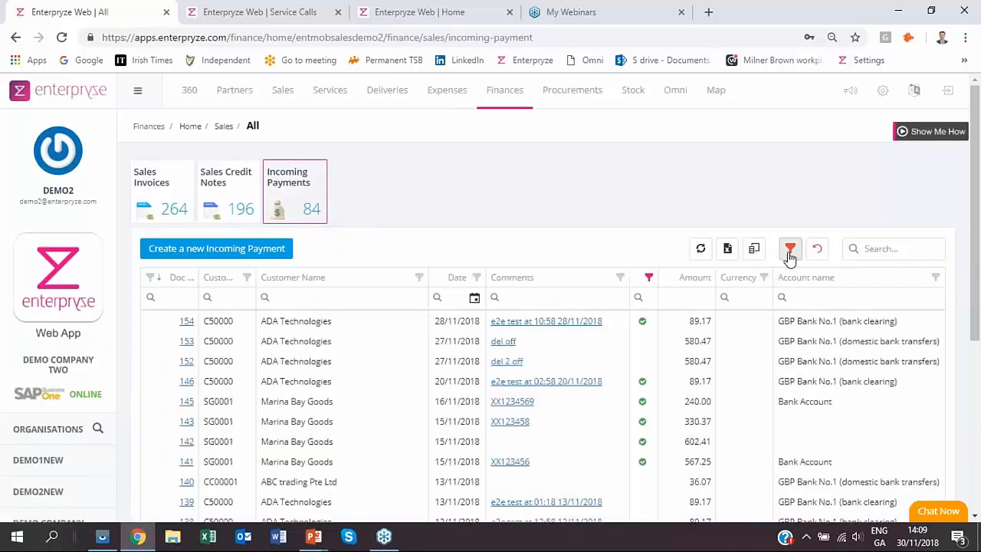
pyautogui.click(650, 282)
pyautogui.click(522, 360)
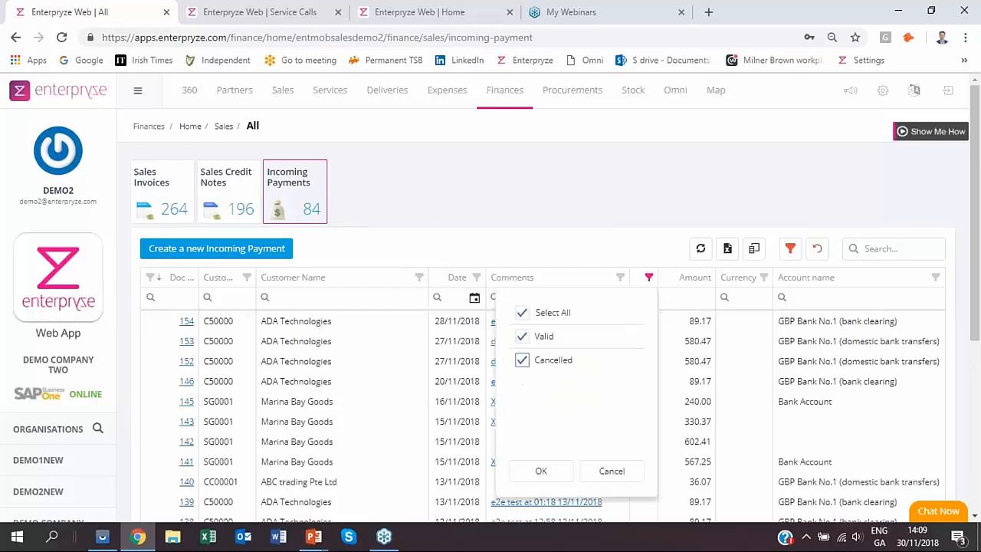
pyautogui.click(541, 470)
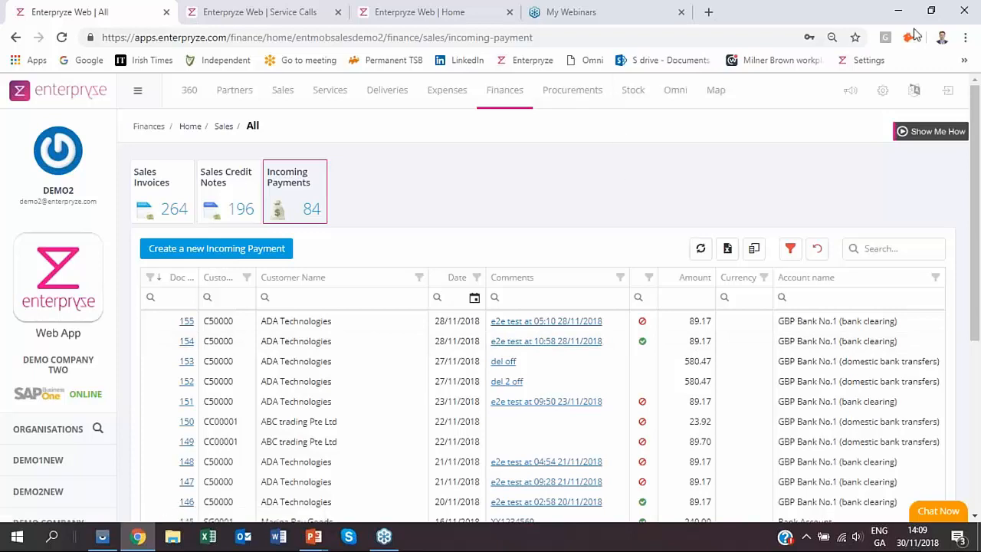
# Open the user-level price list visibility in the Stock module settings of Demo Company Two
pyautogui.click(884, 91)
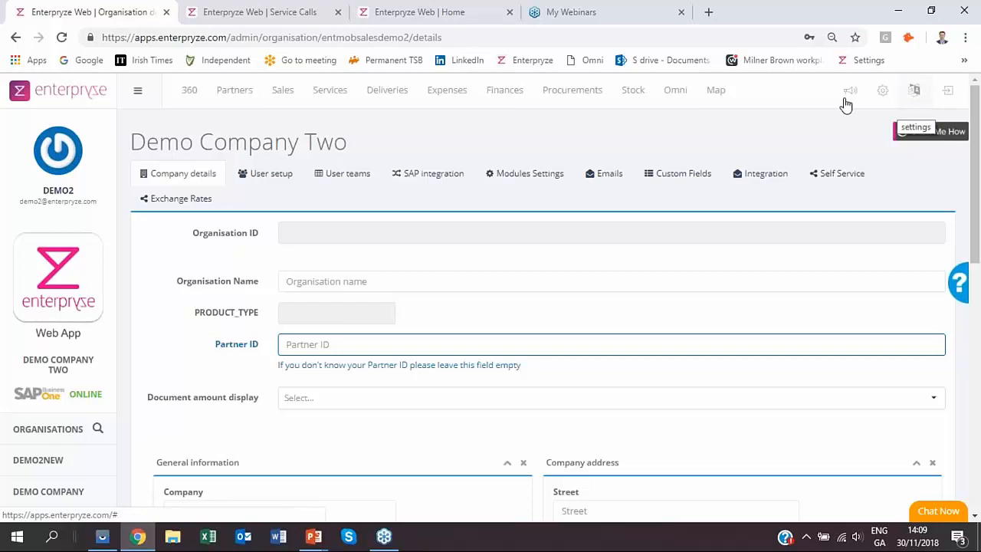
pyautogui.click(513, 179)
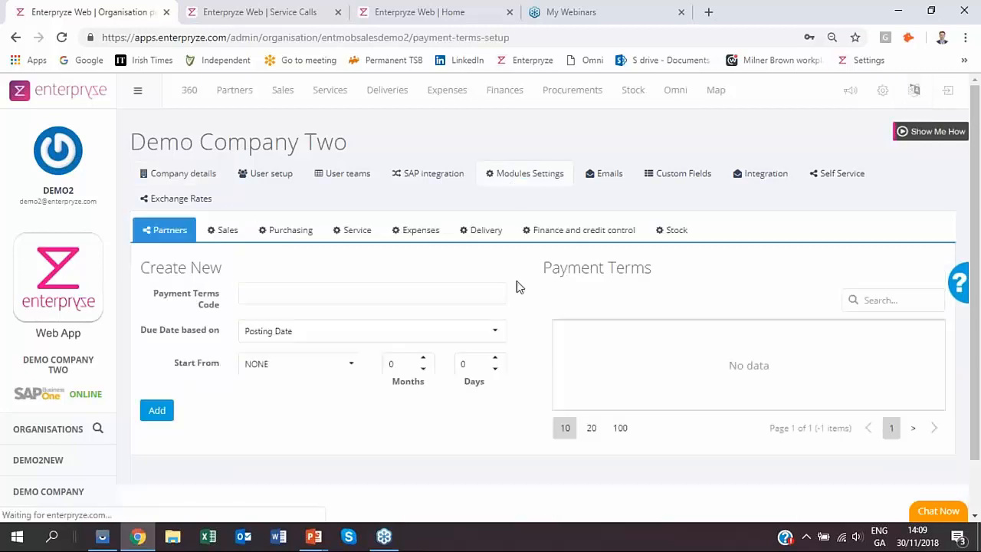
pyautogui.click(676, 234)
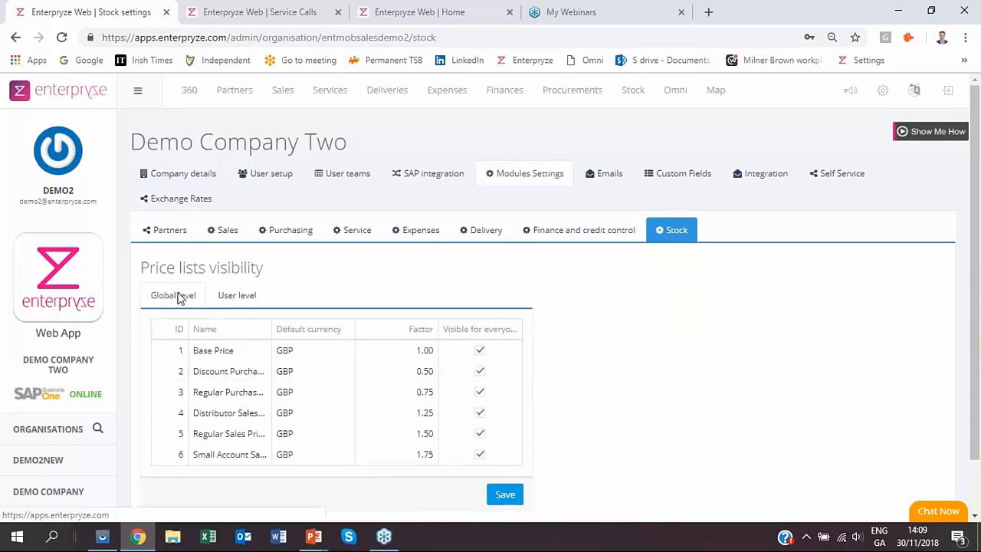
pyautogui.click(238, 297)
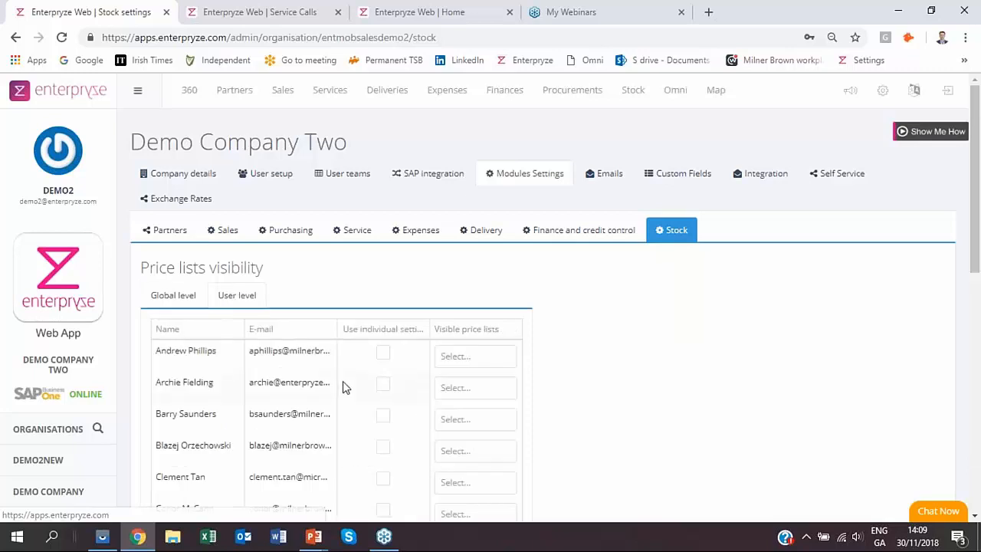
# Enable individual price list settings for the third listed user and view the price lists that can be made visible
pyautogui.scroll(-1, 342, 395)
pyautogui.scroll(-2, 342, 400)
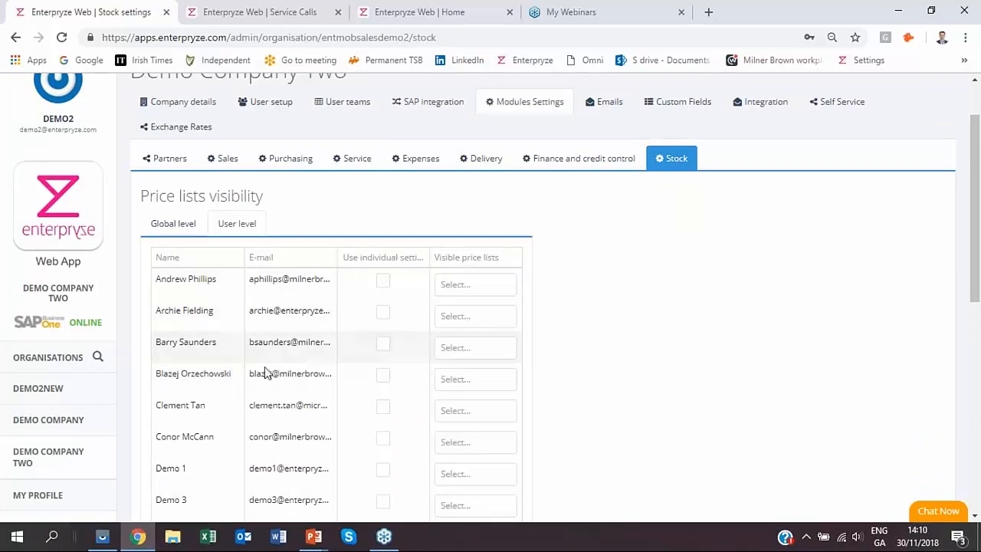
pyautogui.click(384, 344)
pyautogui.click(499, 350)
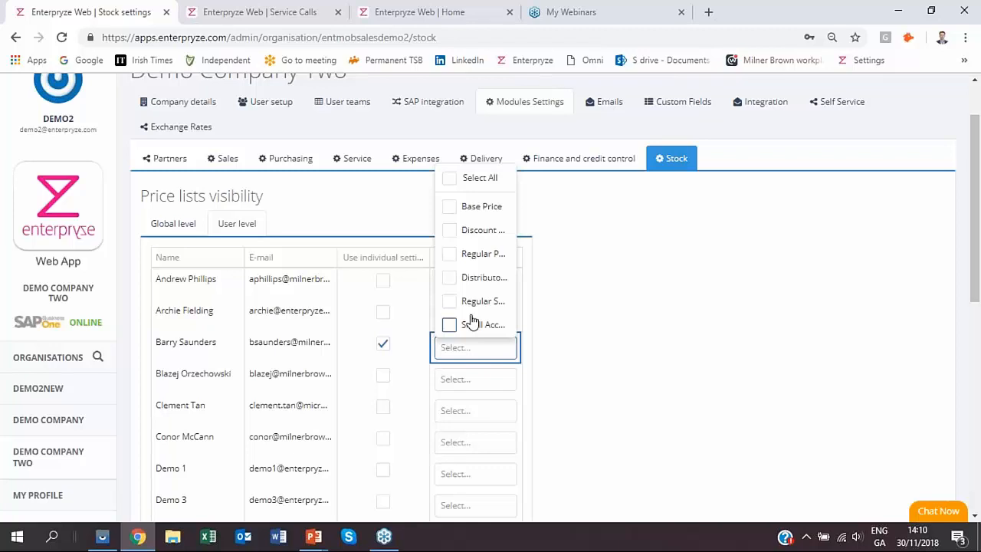
pyautogui.click(579, 314)
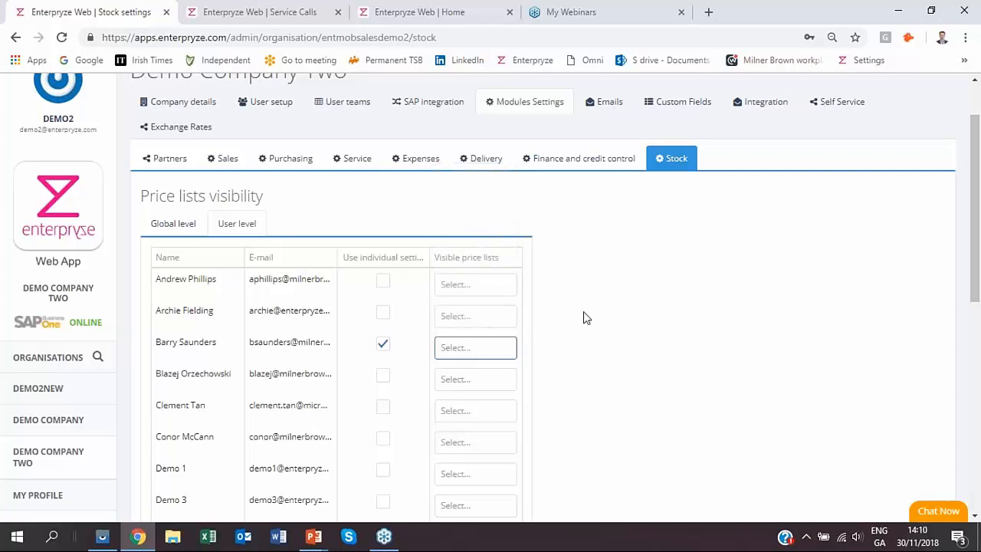
pyautogui.scroll(1, 643, 302)
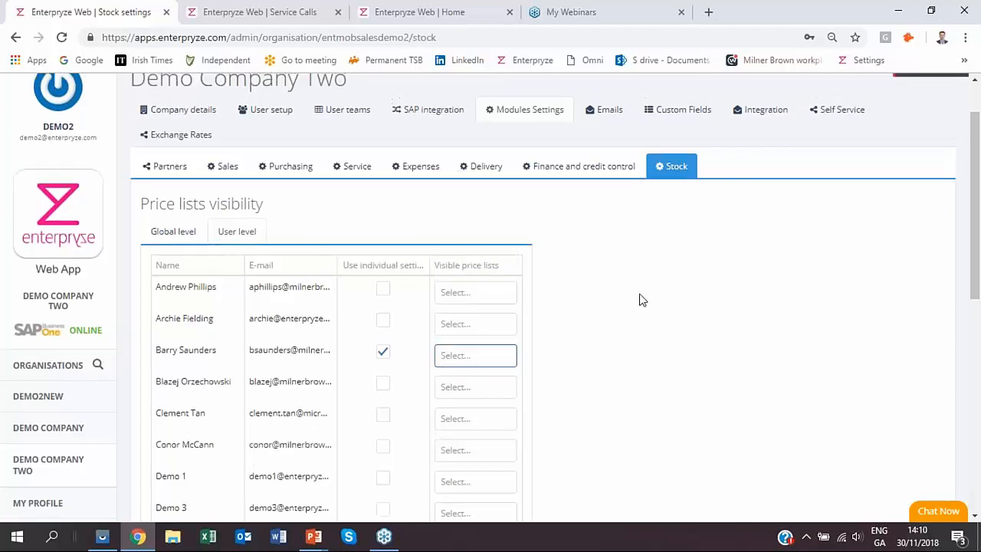
pyautogui.scroll(2, 642, 300)
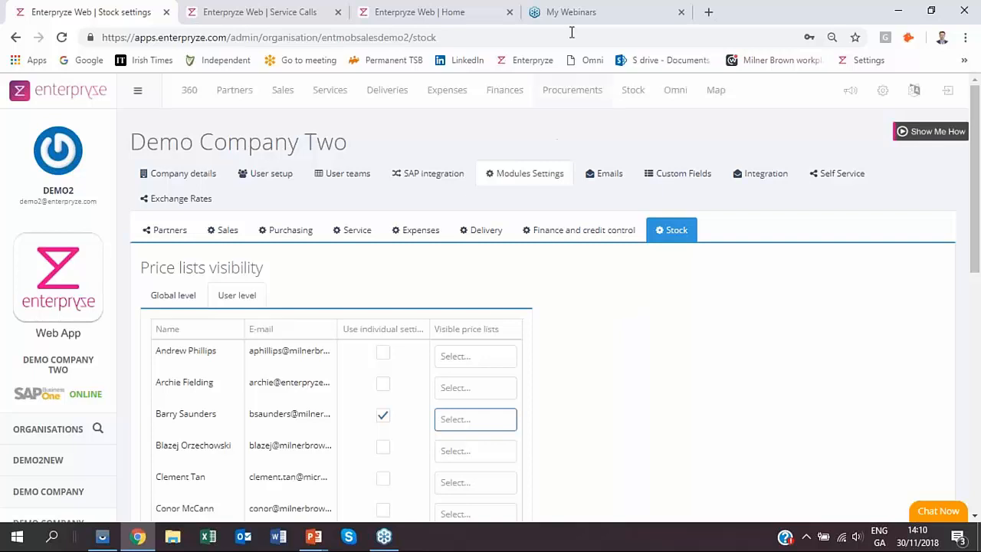
# Switch to the SM Mo1 TH 10-09 organisation's home page, open the user setup from its company information card, and return
pyautogui.click(459, 12)
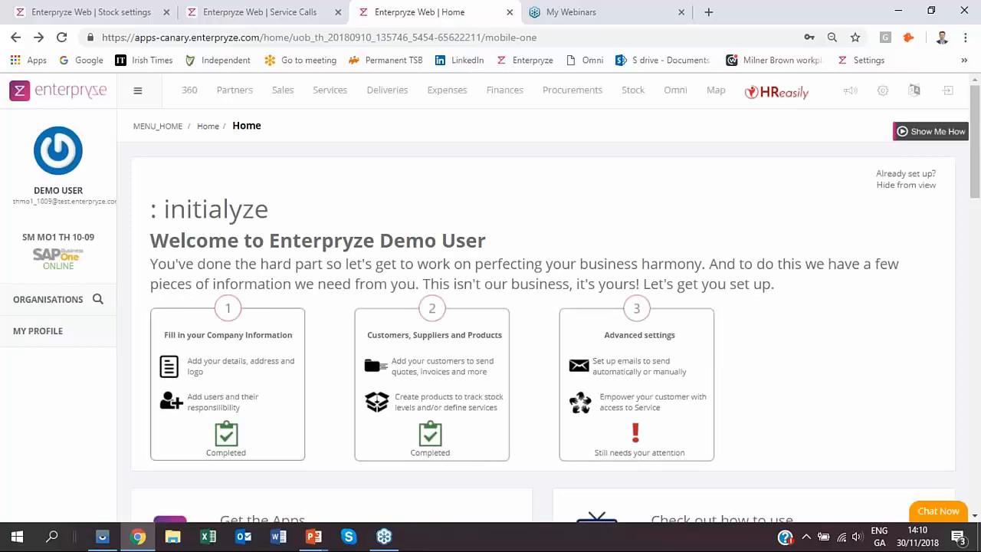
pyautogui.click(233, 409)
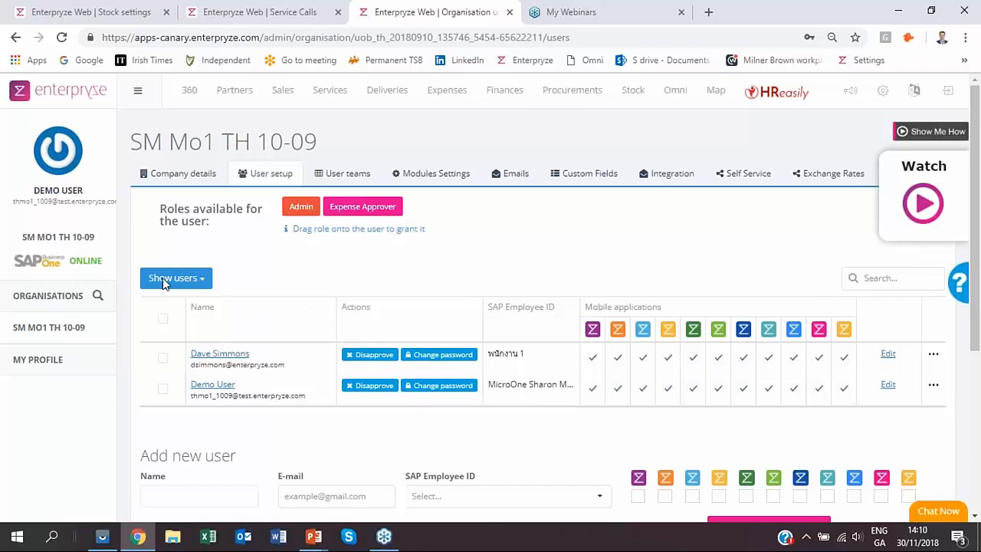
pyautogui.click(15, 40)
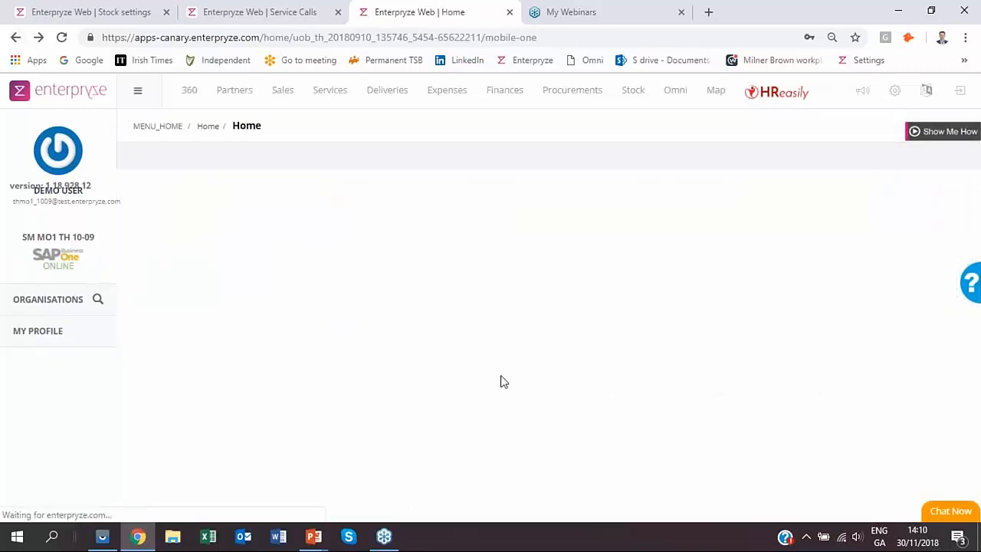
# Look through the home page sections, open the setup for expense types, approvers and users from organyze, and return to the home page
pyautogui.scroll(-2, 537, 379)
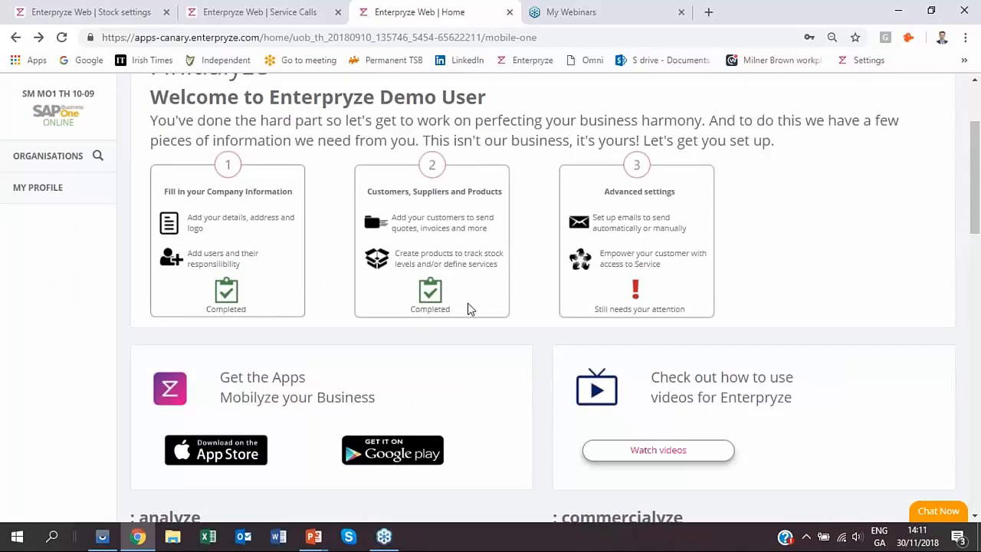
pyautogui.scroll(-2, 468, 305)
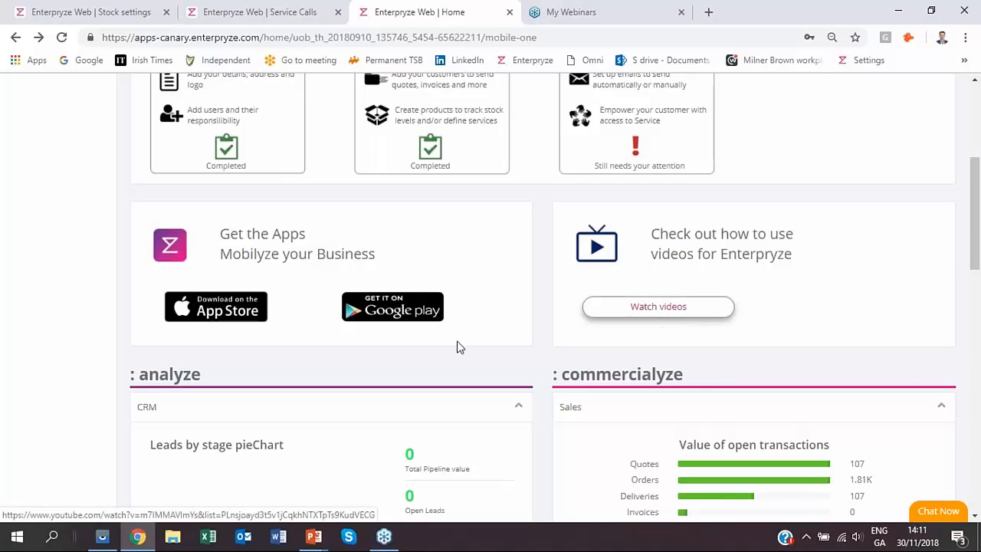
pyautogui.scroll(-3, 349, 345)
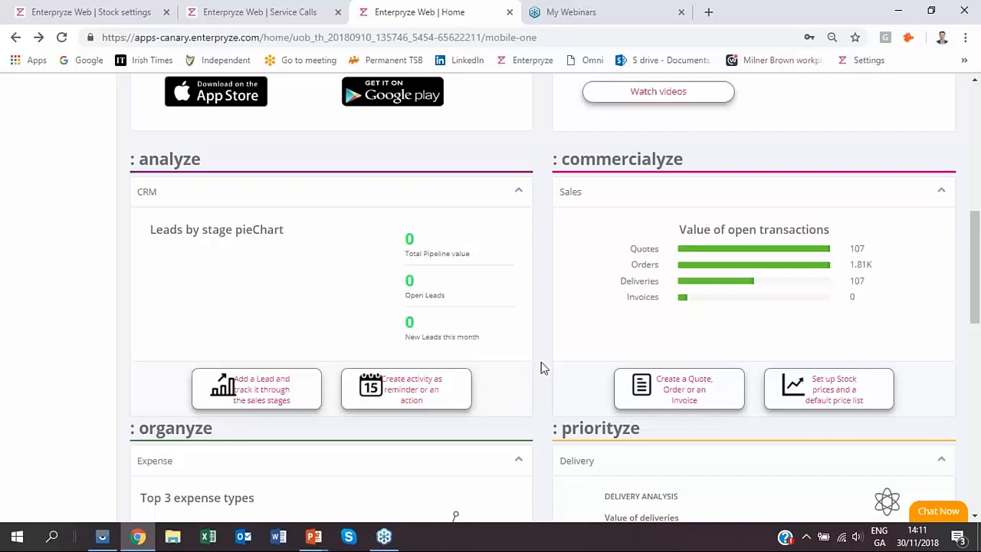
pyautogui.scroll(-1, 546, 383)
pyautogui.scroll(-2, 546, 388)
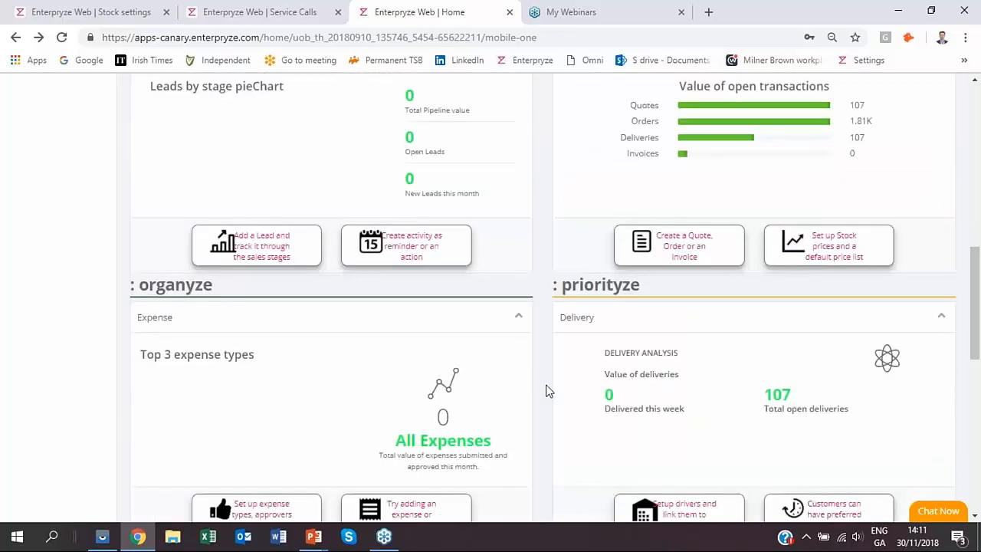
pyautogui.scroll(-4, 546, 391)
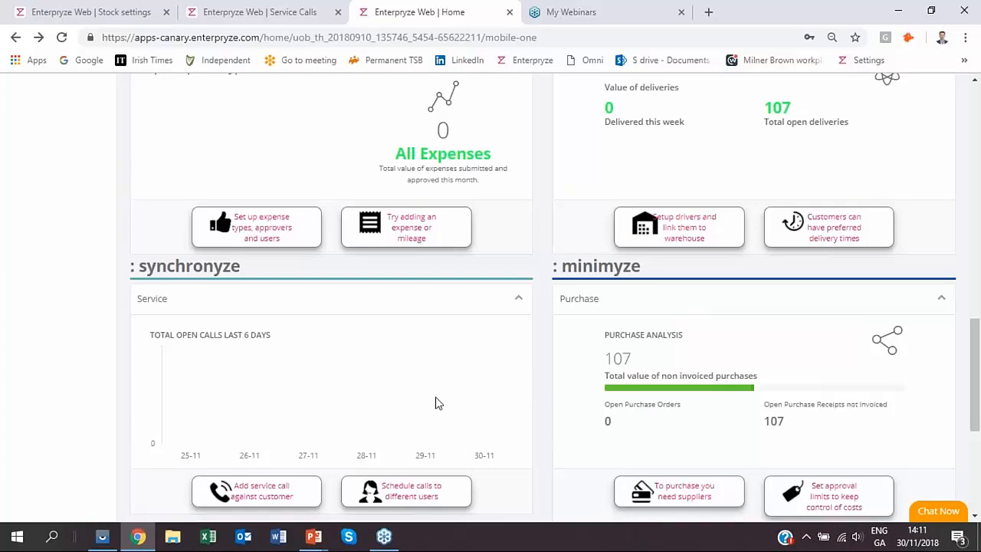
pyautogui.click(270, 232)
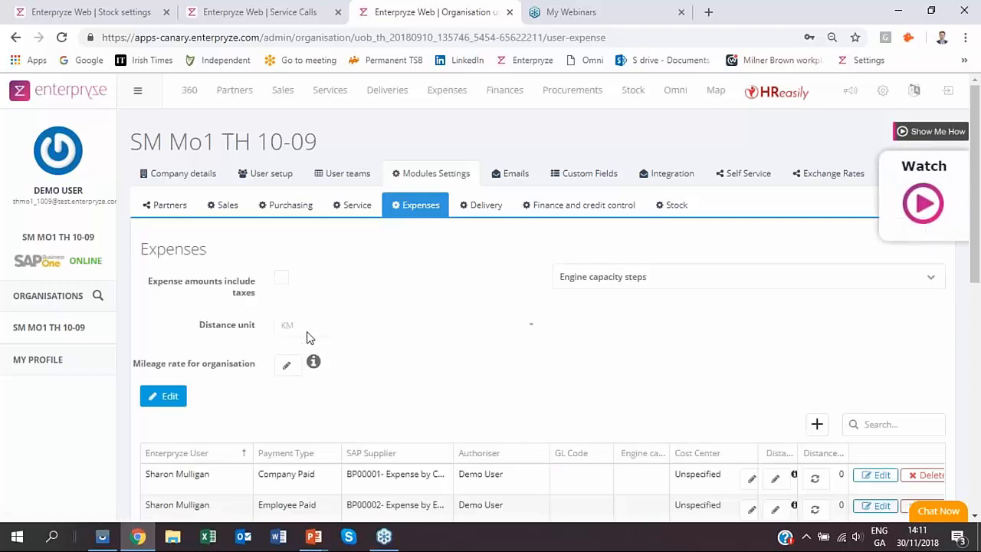
pyautogui.click(14, 38)
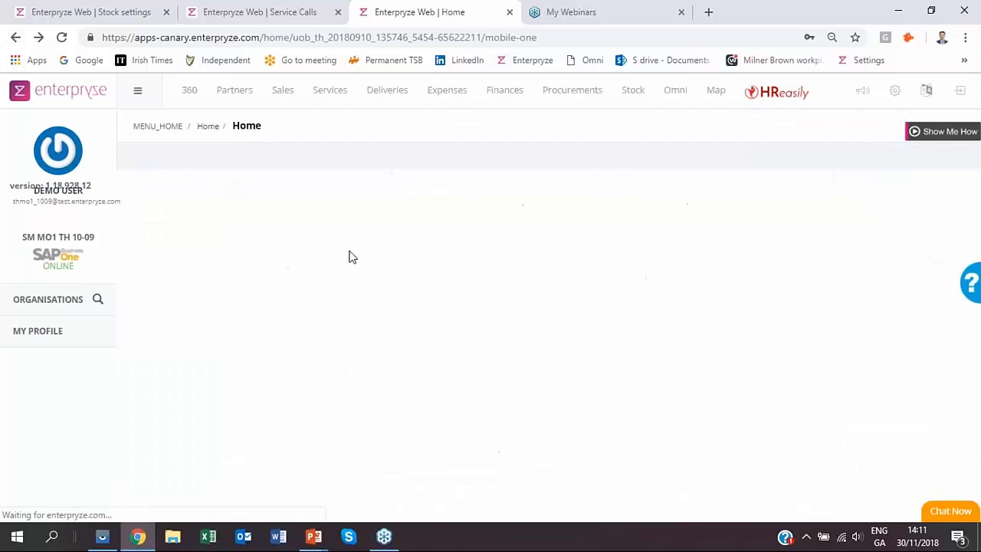
# Open the journal entries from the home page's monetyze section and start a new journal entry
pyautogui.scroll(-3, 455, 345)
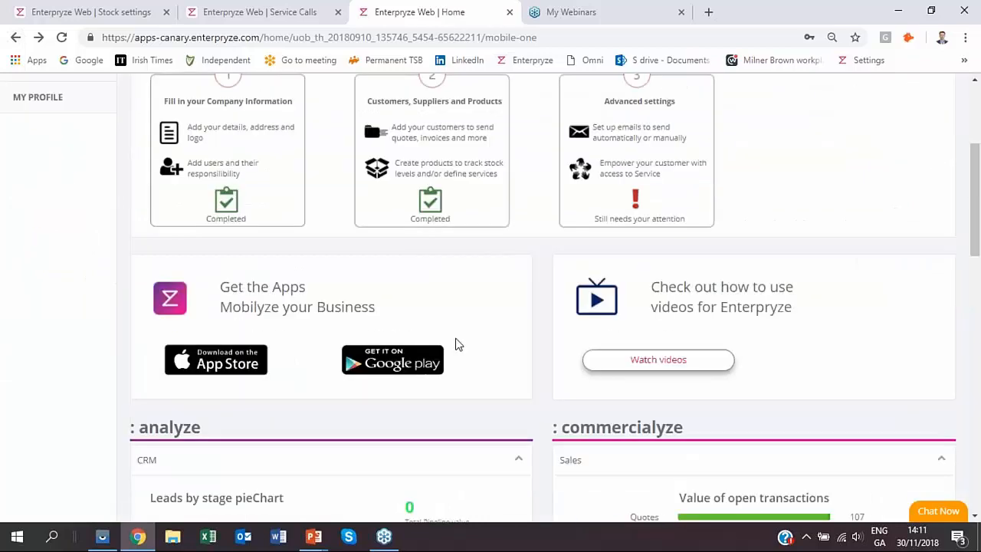
pyautogui.scroll(-5, 456, 344)
pyautogui.scroll(-5, 459, 348)
pyautogui.scroll(-2, 459, 349)
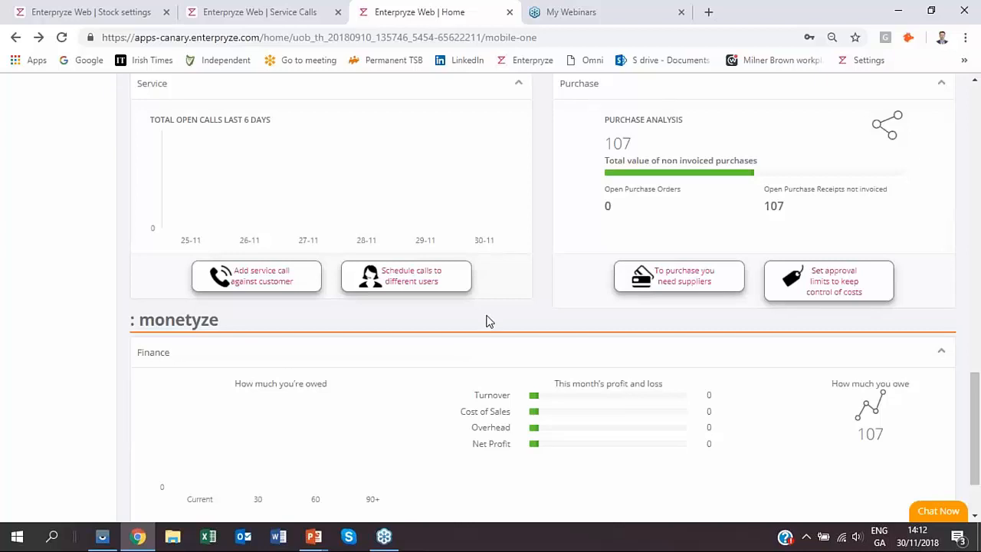
pyautogui.scroll(-2, 481, 326)
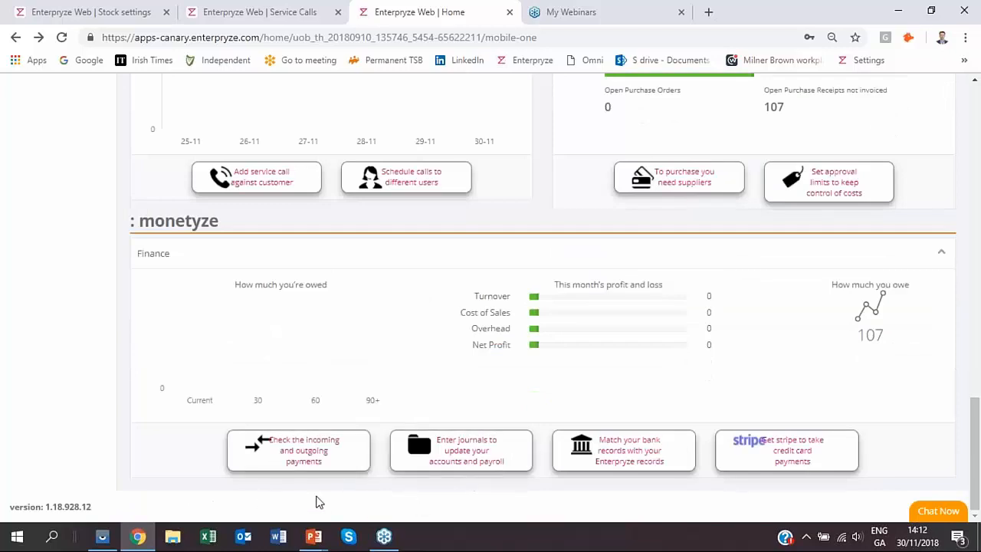
pyautogui.click(470, 458)
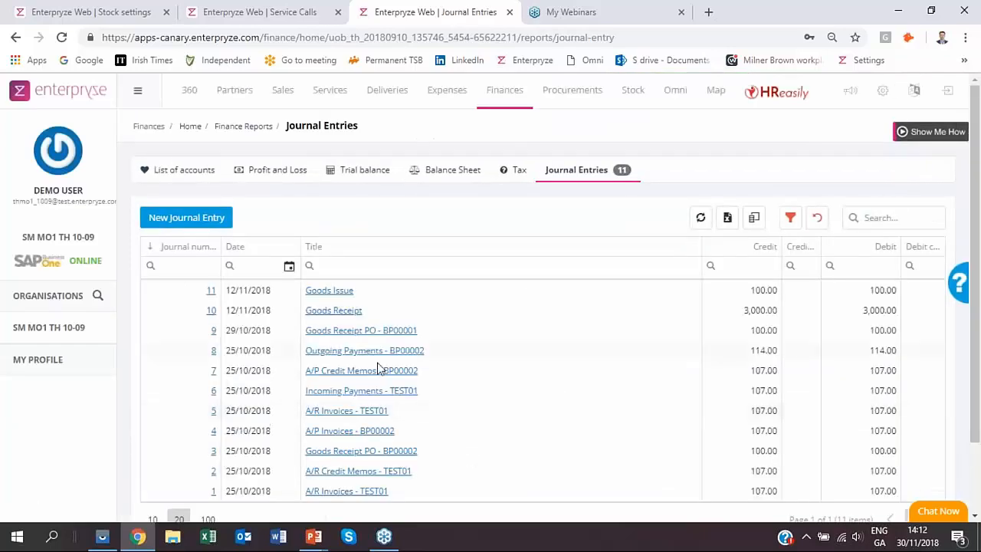
pyautogui.click(162, 218)
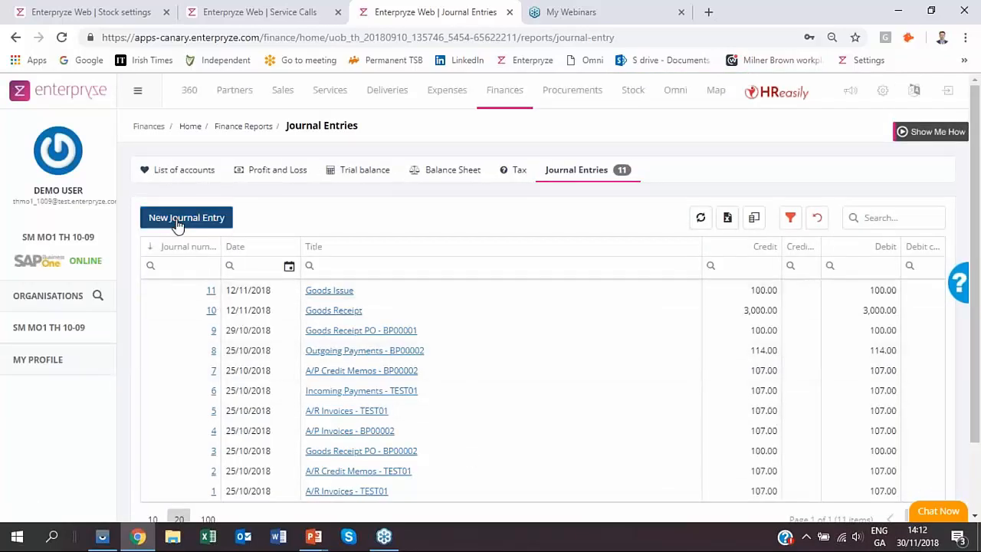
# Switch the new journal entry line between account and business partner and look over the entry form
pyautogui.scroll(-1, 333, 314)
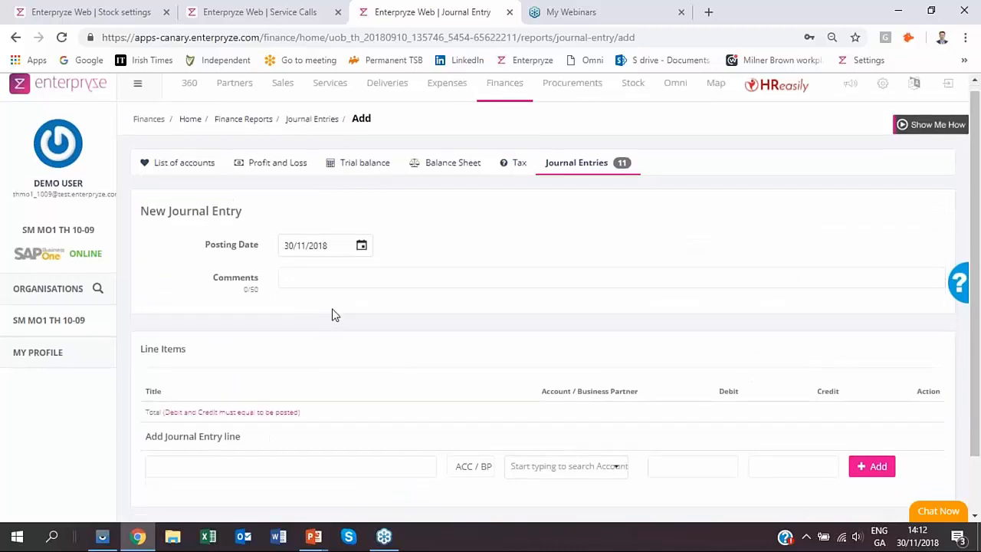
pyautogui.scroll(-1, 333, 314)
pyautogui.click(463, 410)
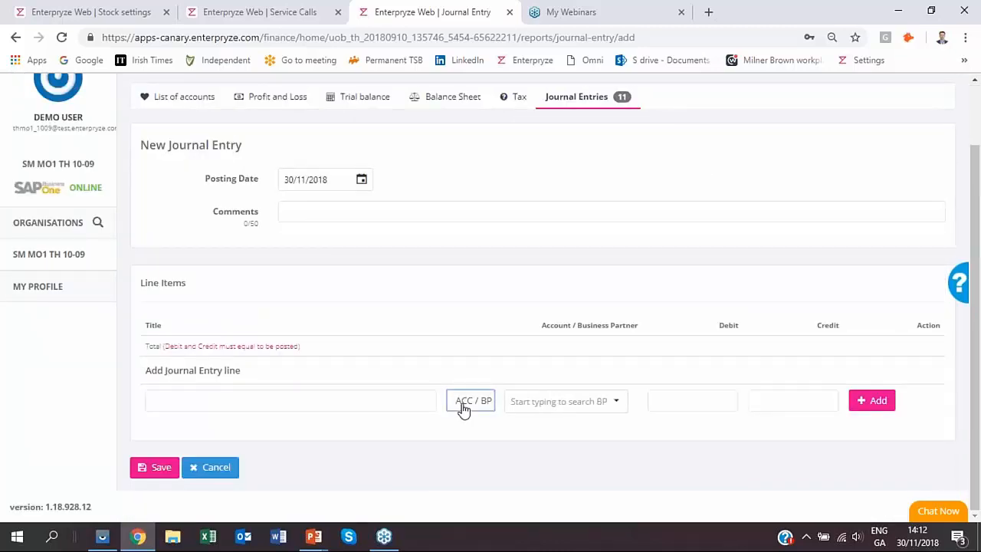
pyautogui.click(488, 410)
pyautogui.click(463, 406)
pyautogui.scroll(1, 453, 414)
pyautogui.scroll(2, 453, 418)
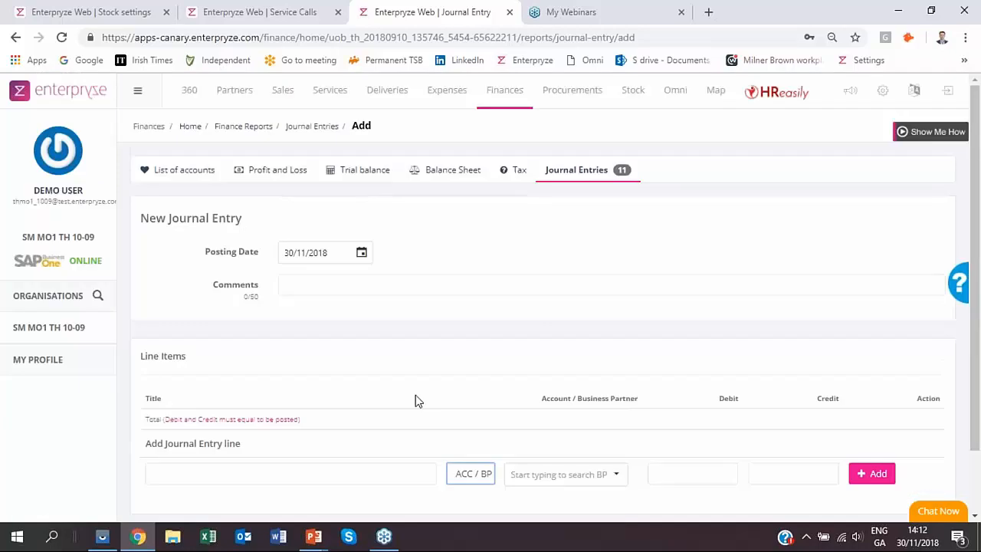
# Switch to the customer portal showing service calls and view the customer's account details and statement
pyautogui.click(261, 17)
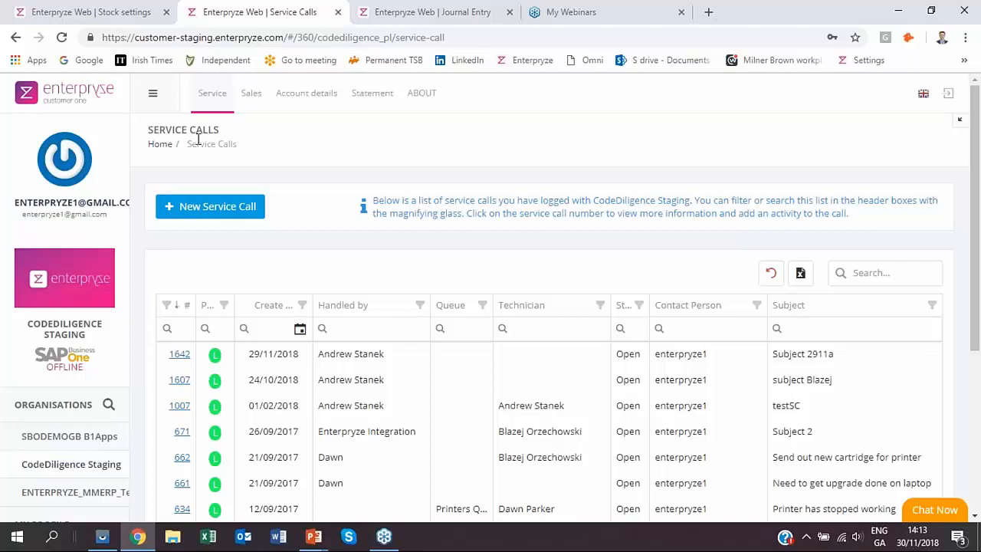
pyautogui.click(313, 98)
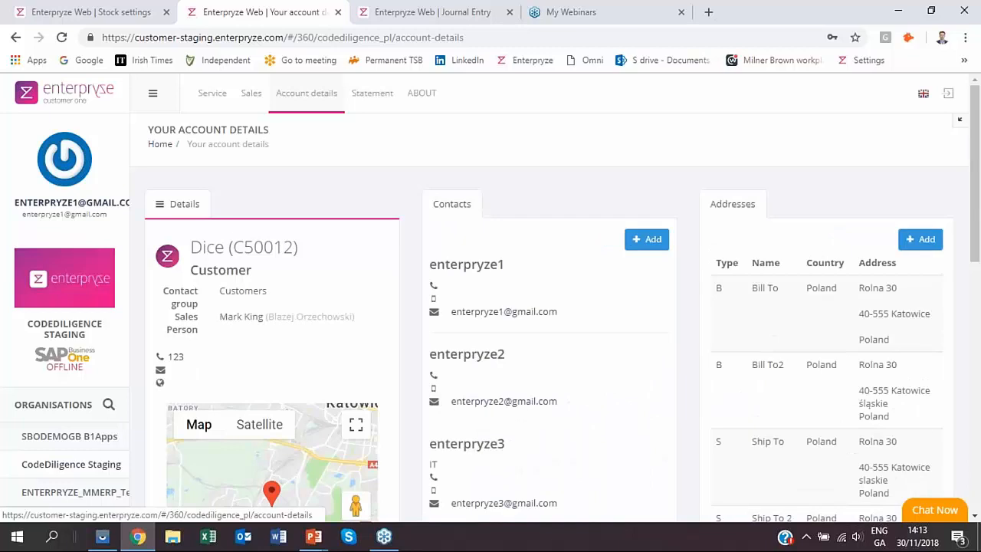
pyautogui.click(371, 102)
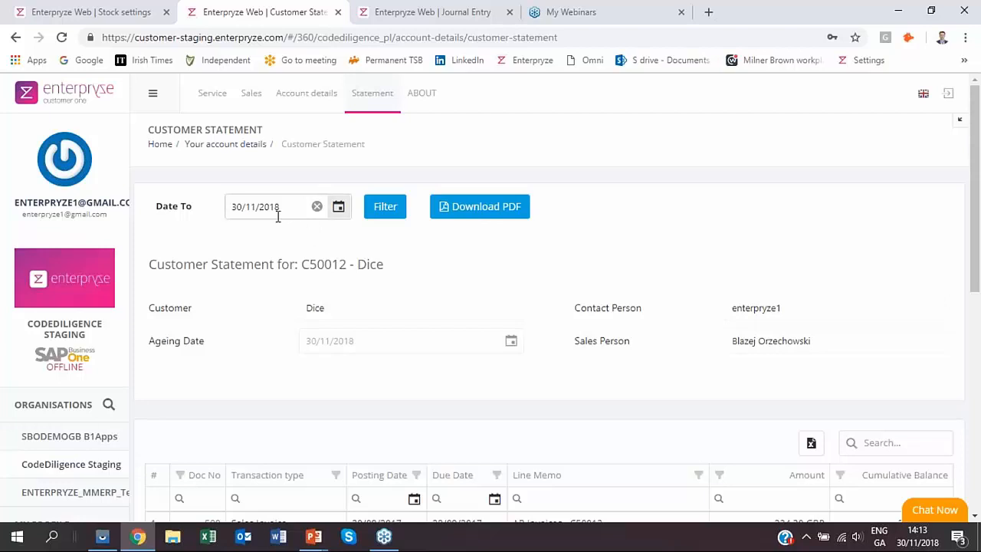
pyautogui.scroll(-2, 331, 330)
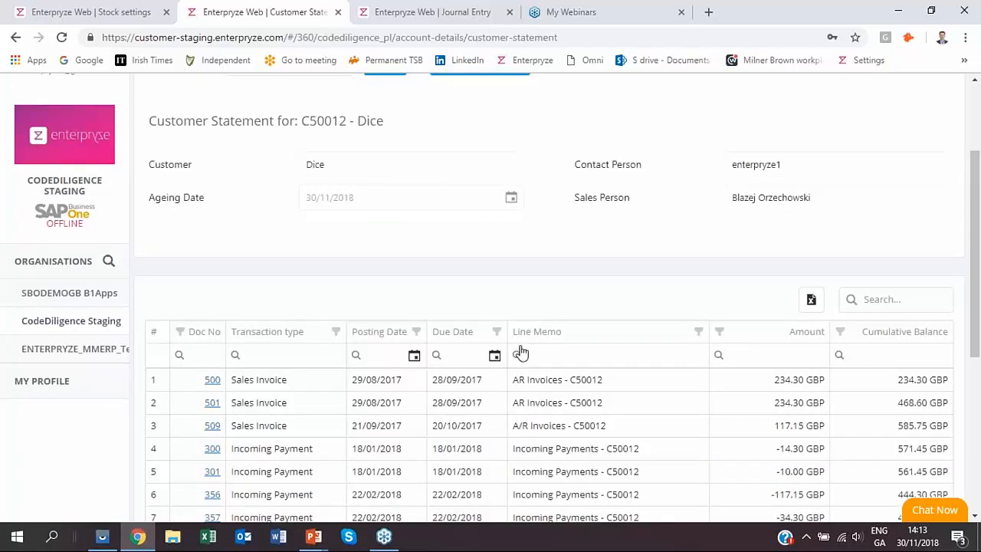
pyautogui.scroll(2, 441, 235)
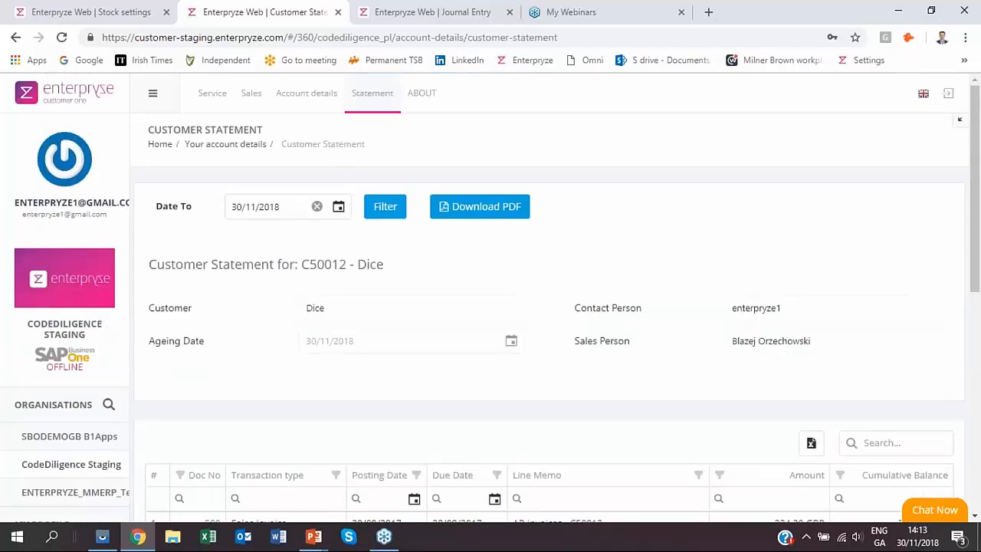
# Open the portal's sales orders from the sales documents, start a new sales order and look through its form
pyautogui.click(246, 101)
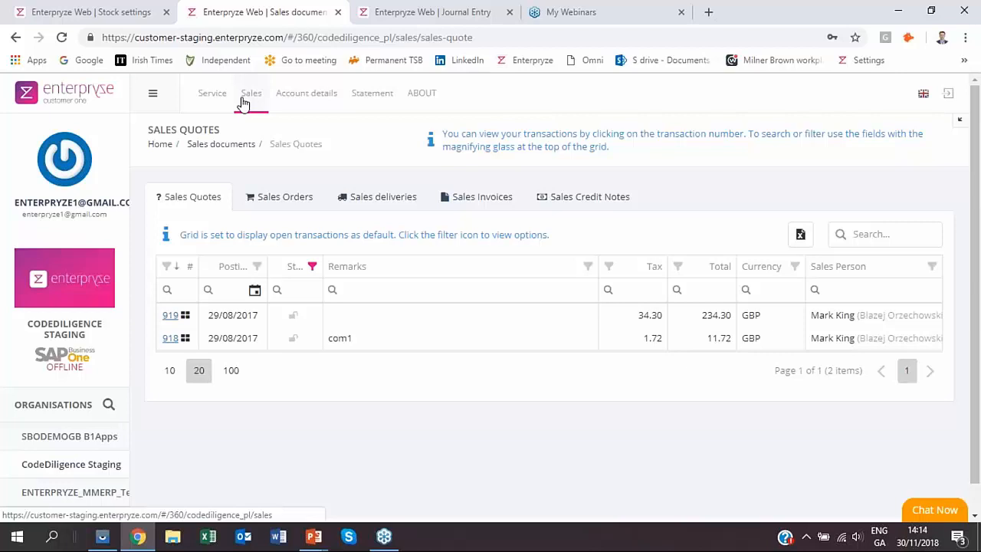
pyautogui.click(296, 202)
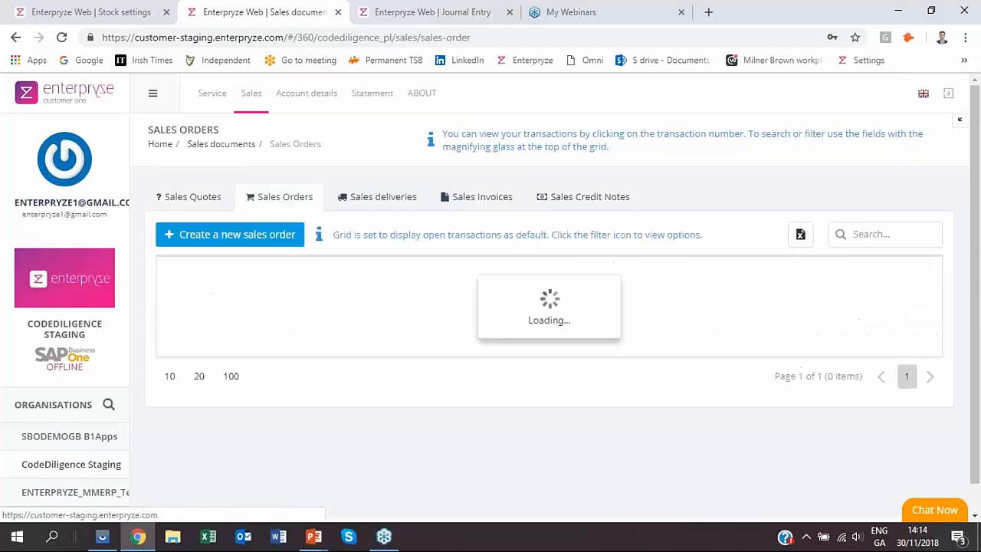
pyautogui.click(238, 238)
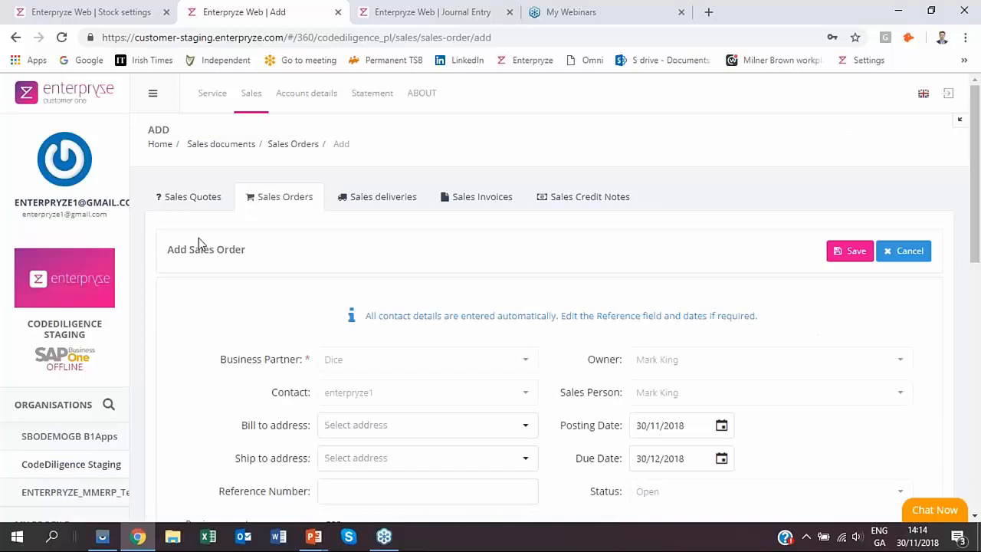
pyautogui.scroll(-3, 551, 392)
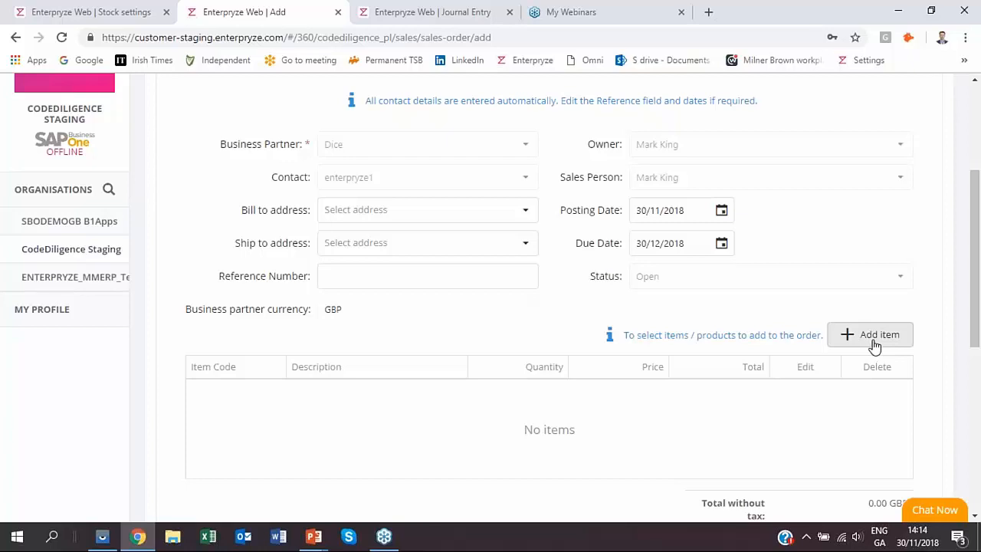
pyautogui.scroll(3, 875, 345)
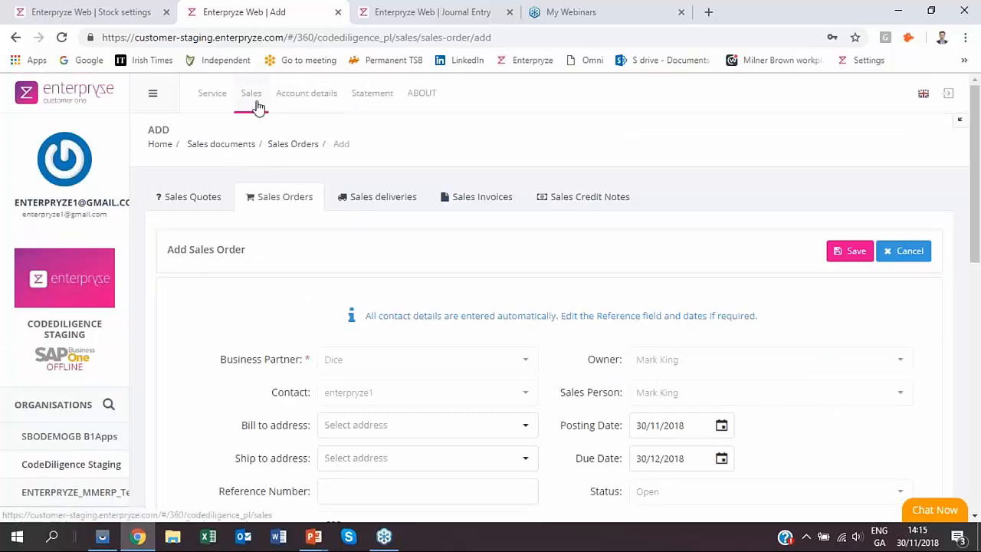
# Start a new sales order again and add the item Batch01, Batch Item on release, to it
pyautogui.click(275, 203)
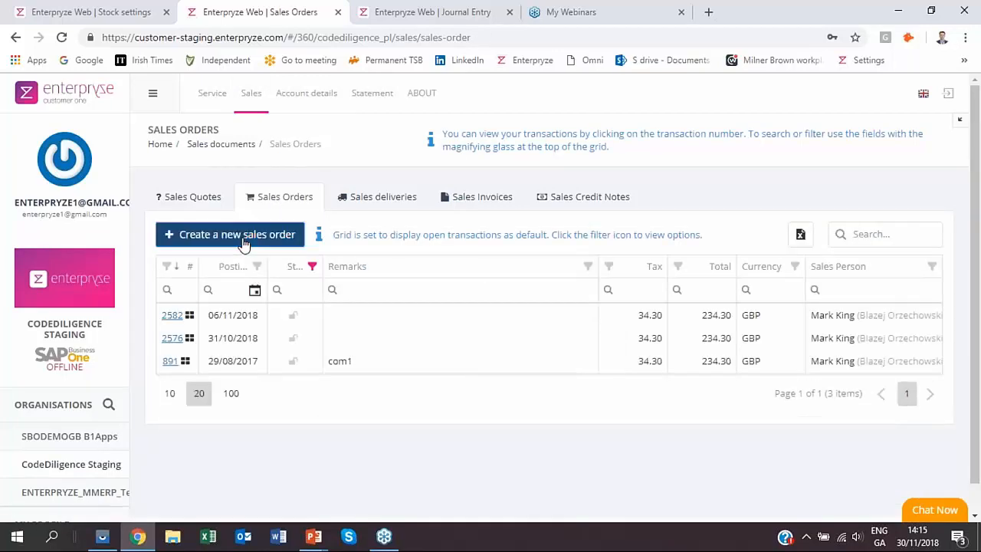
pyautogui.click(244, 242)
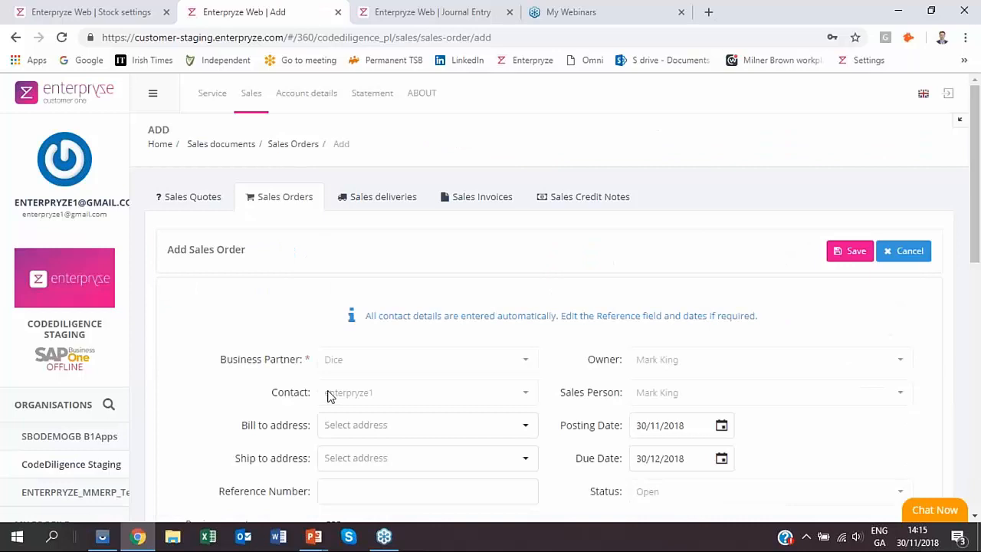
pyautogui.scroll(-3, 330, 395)
pyautogui.click(880, 335)
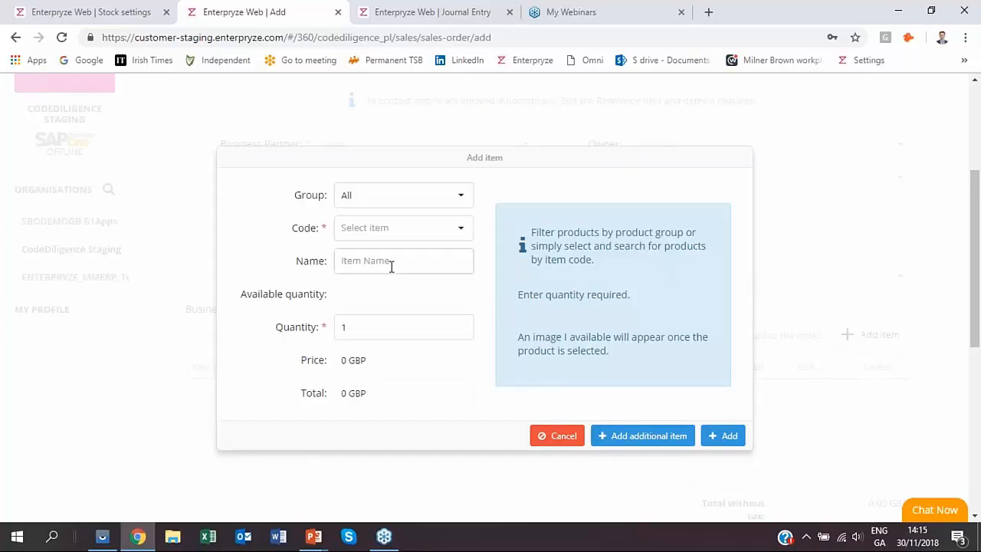
pyautogui.click(398, 230)
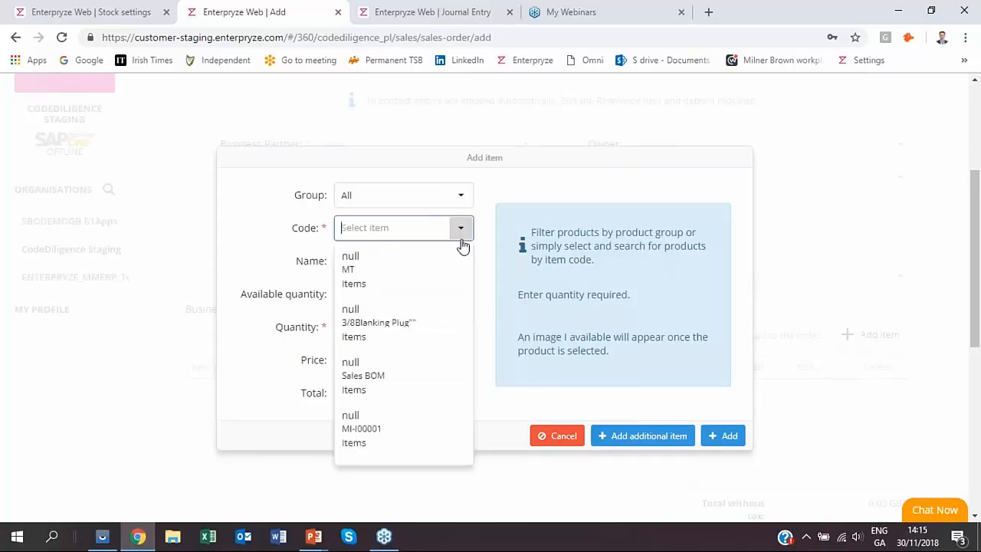
pyautogui.write('b')
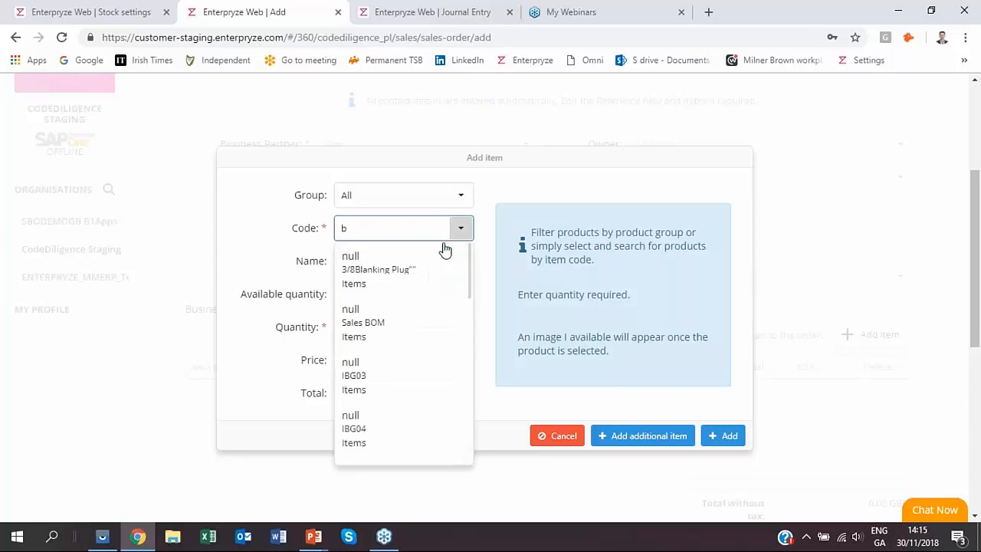
pyautogui.scroll(-1, 387, 361)
pyautogui.scroll(-2, 387, 356)
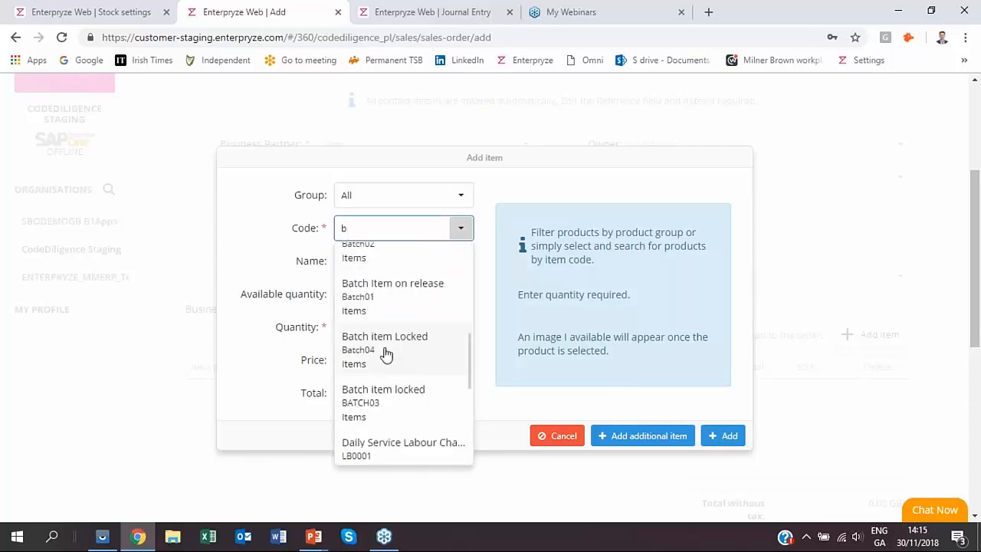
pyautogui.click(371, 304)
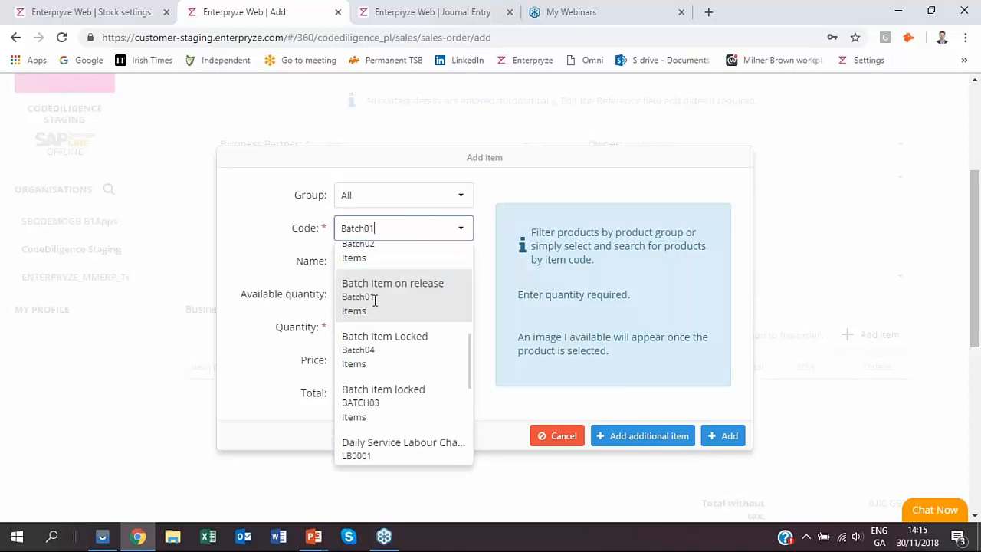
pyautogui.click(726, 437)
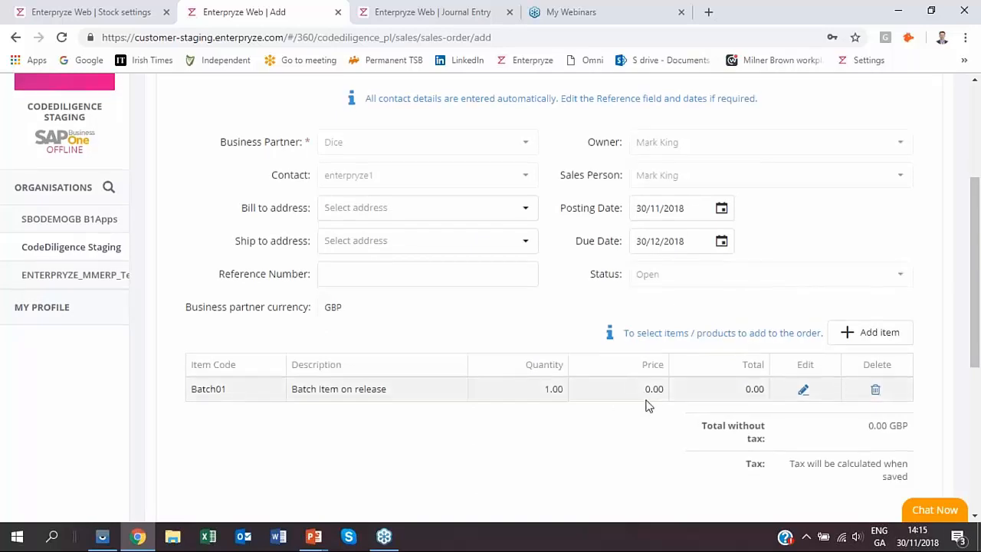
# Review the drafted sales order, leave it unsaved, and return to the sales quotes by way of the account details
pyautogui.scroll(-1, 649, 406)
pyautogui.scroll(2, 651, 416)
pyautogui.scroll(1, 650, 424)
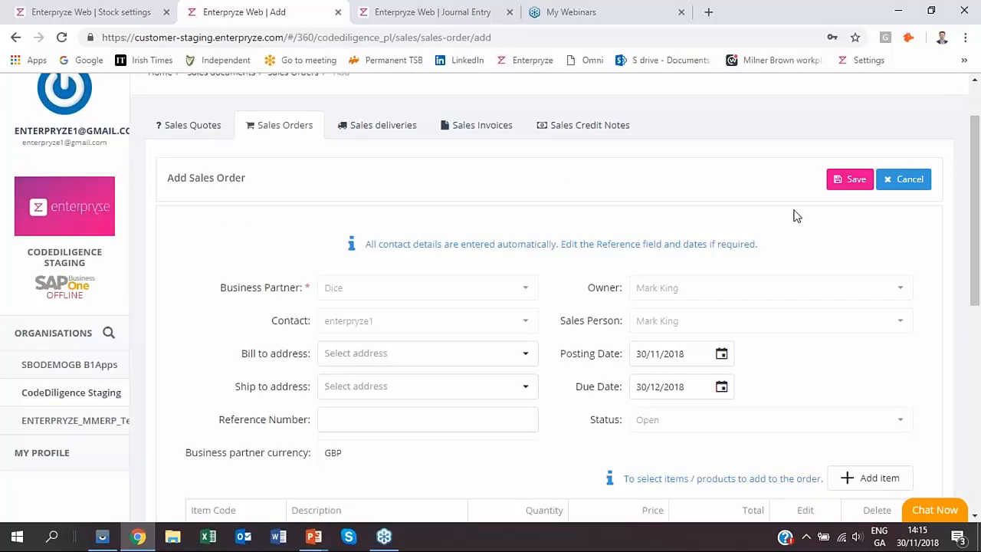
pyautogui.click(264, 129)
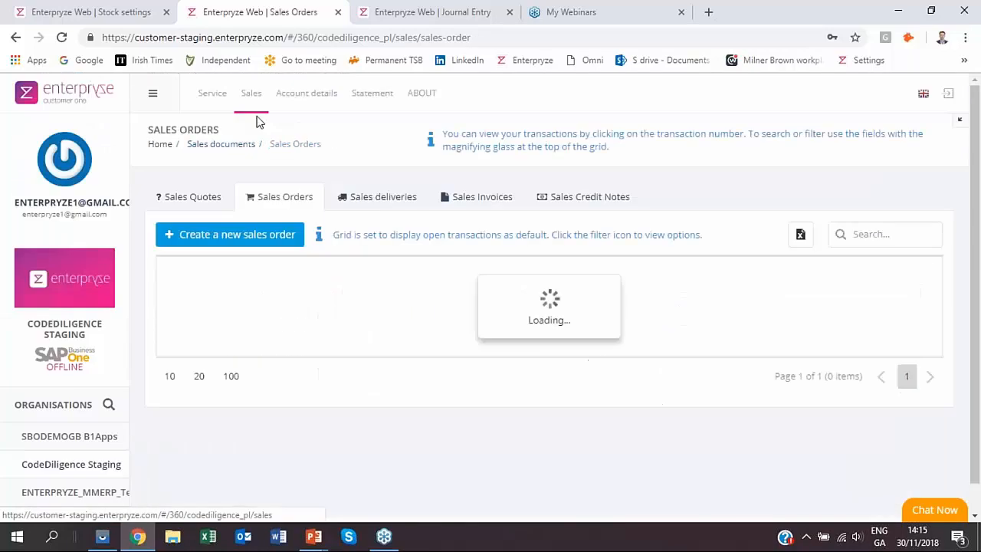
pyautogui.click(285, 101)
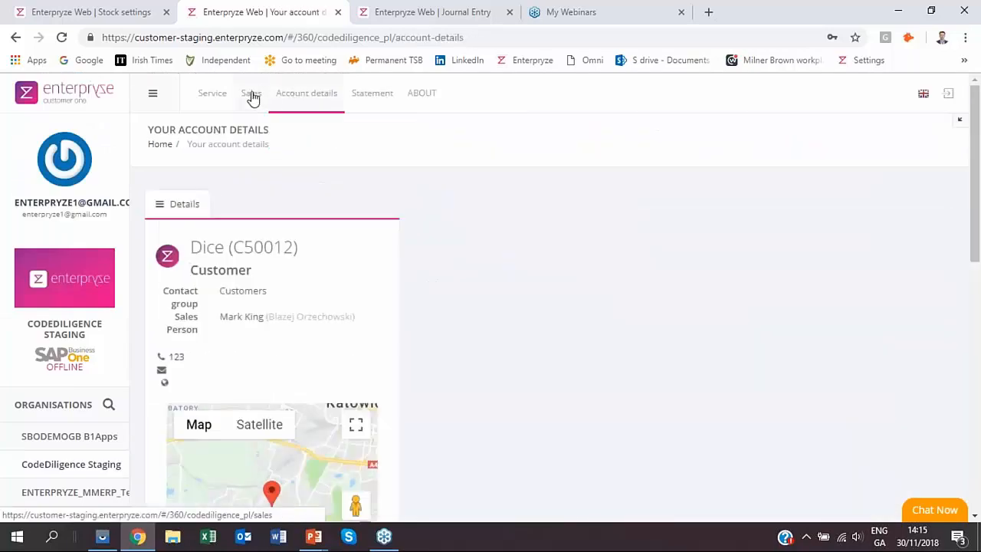
pyautogui.click(253, 98)
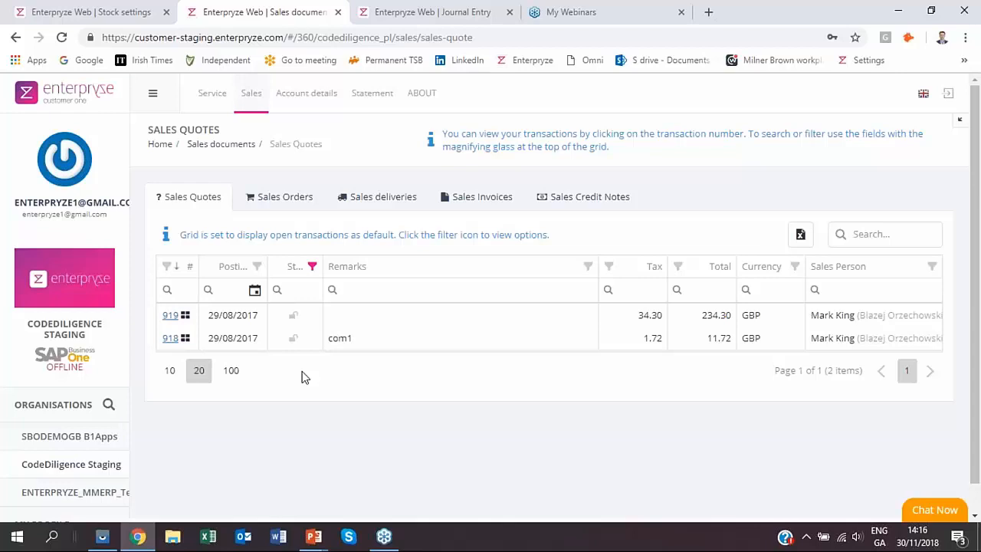
# Switch to the mirrored phone, browse the activities list and open the closed 23 November activity for Mikes Business Services & Parts
pyautogui.click(104, 539)
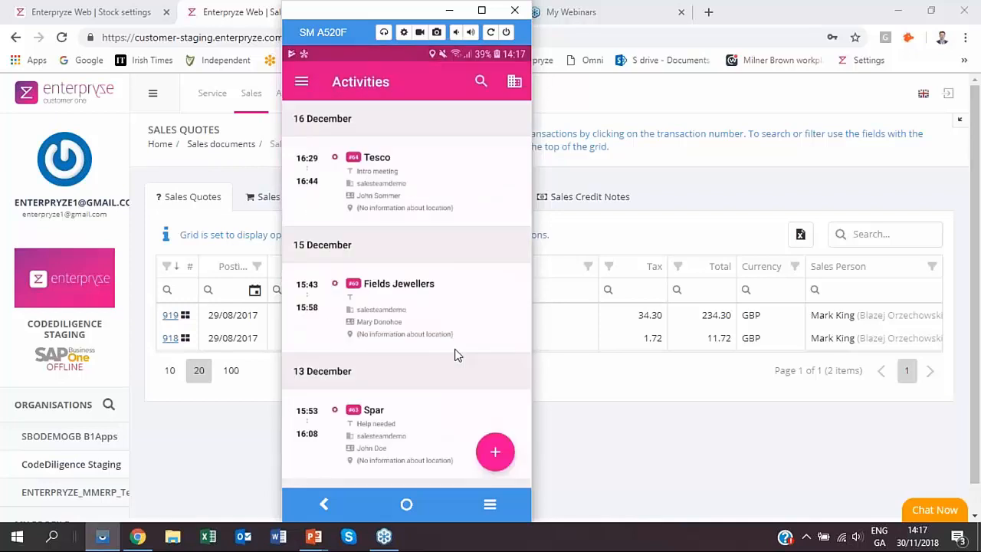
pyautogui.scroll(-5, 454, 355)
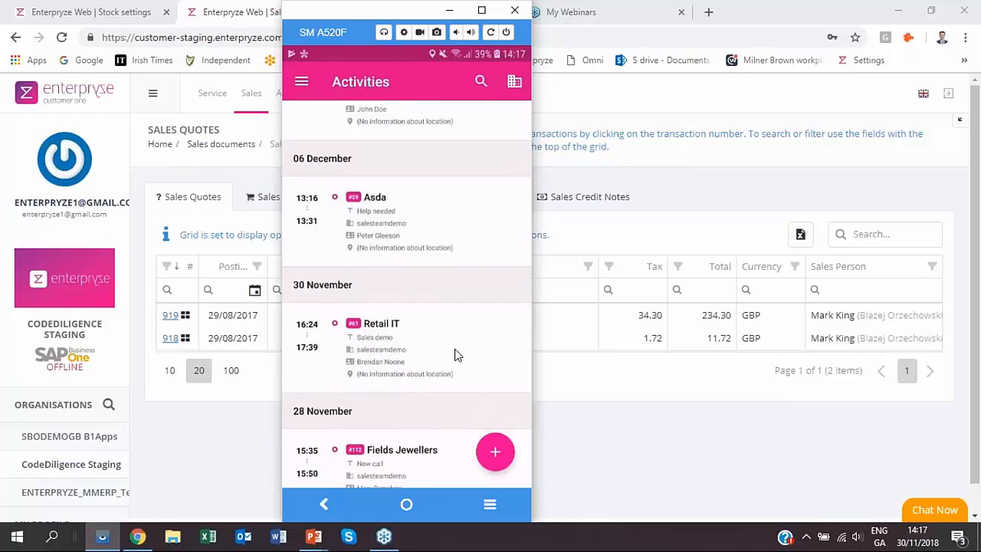
pyautogui.scroll(-3, 455, 355)
pyautogui.scroll(-3, 455, 355)
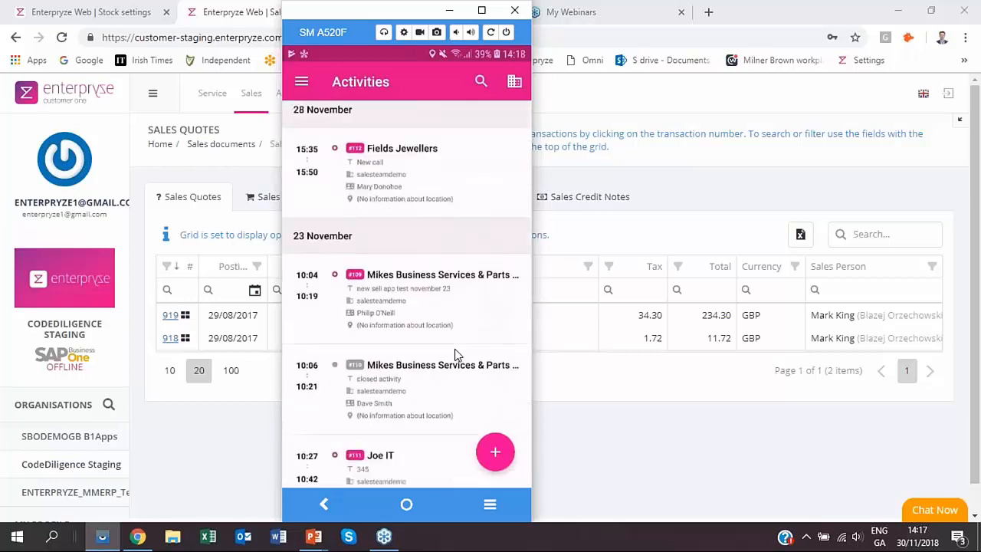
pyautogui.scroll(-2, 454, 355)
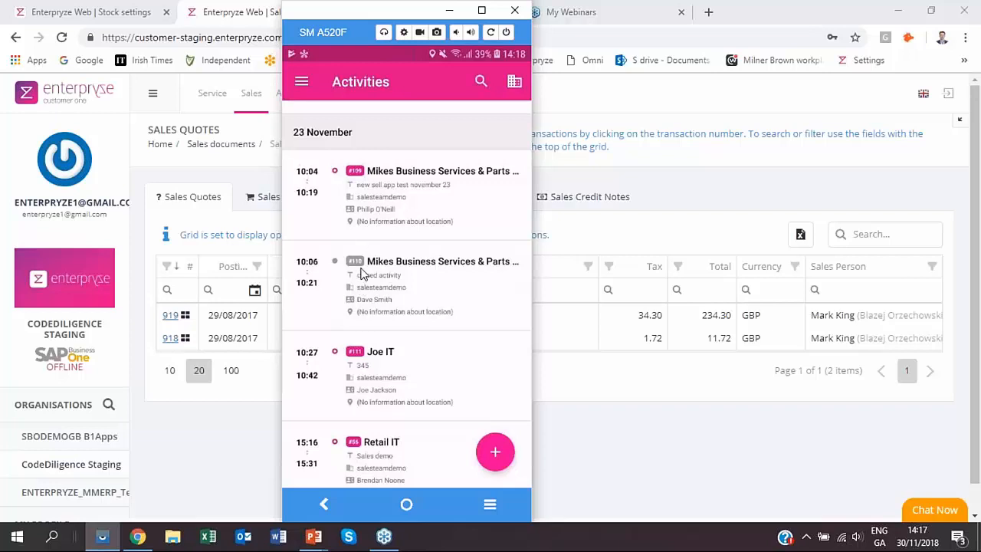
pyautogui.click(364, 274)
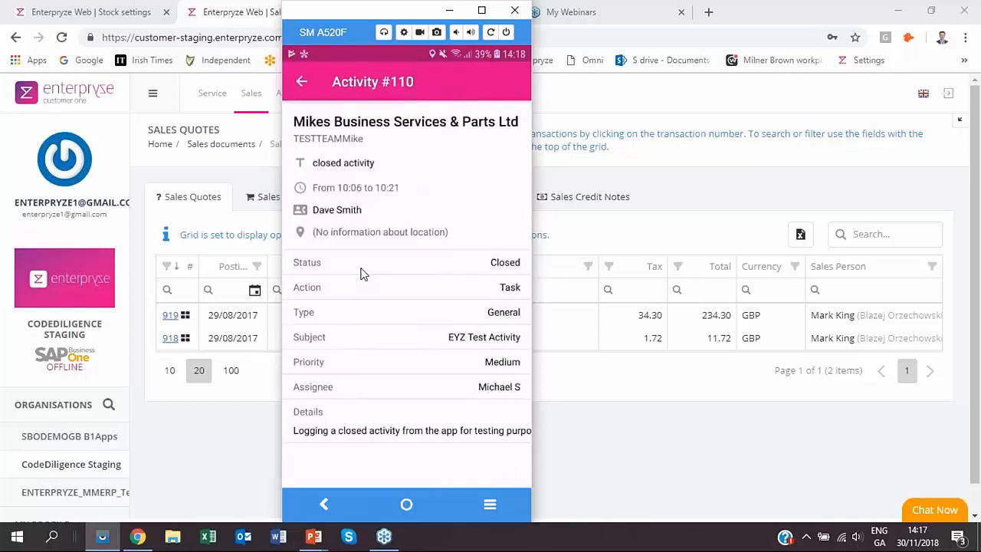
# Open the Joe IT activity for editing, examine its Close Activity option, and return to the activity details
pyautogui.rightClick(494, 280)
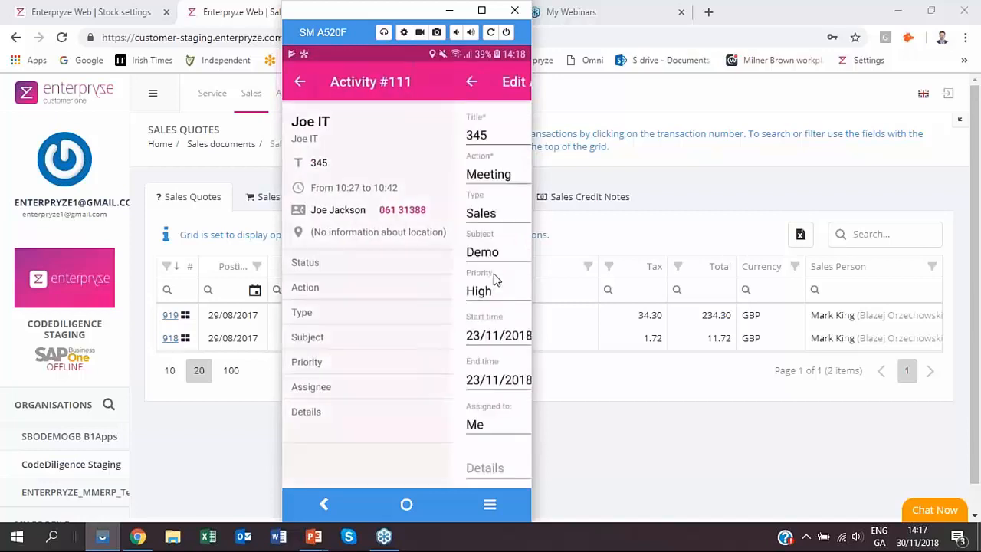
pyautogui.scroll(-1, 469, 307)
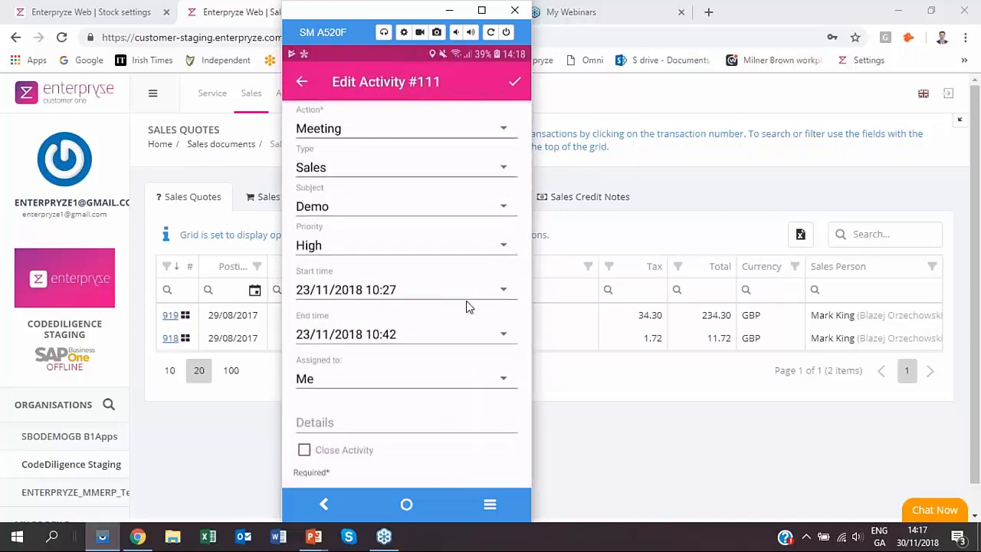
pyautogui.click(304, 452)
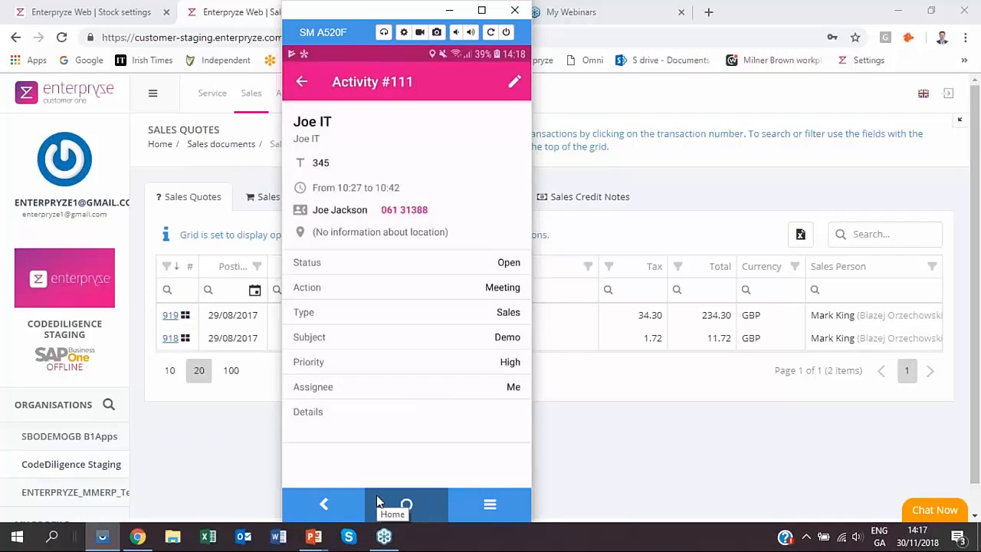
# Leave the activity, view the 15 Oct 2018 Fields Jewellers invoice with its payment option in the sales app, and return to the history
pyautogui.click(378, 501)
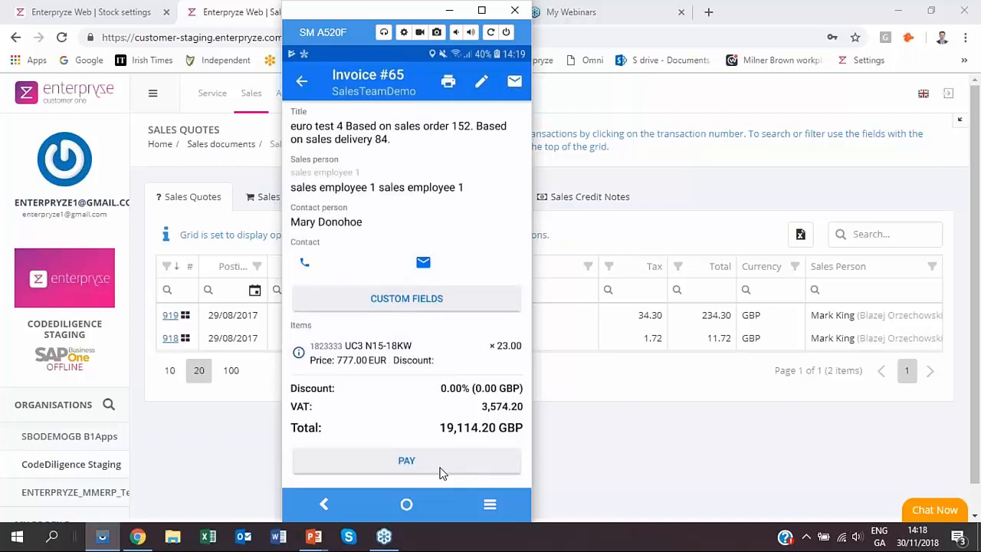
pyautogui.press('Escape')
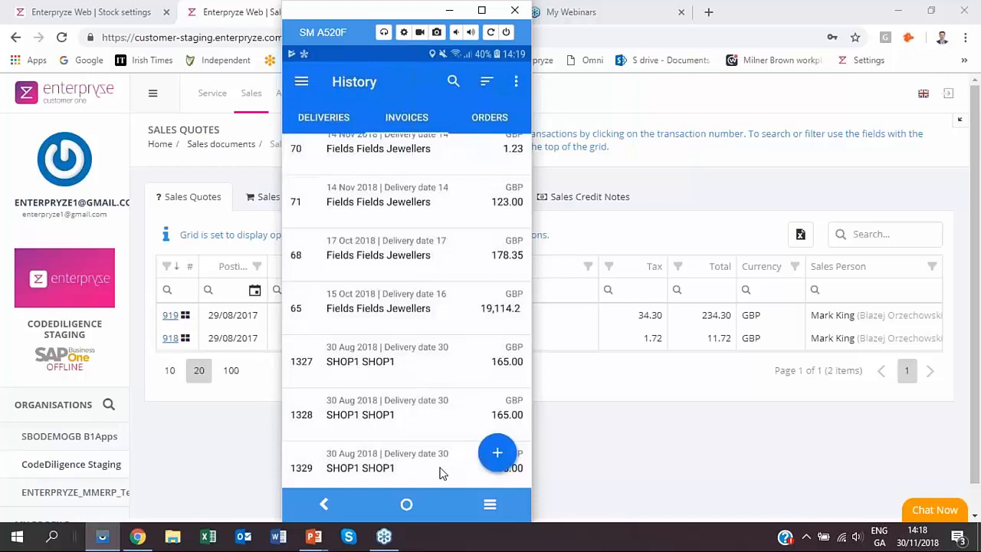
# Examine the organisation choice, the item search with barcode scanning, and the new-record options in the mobile customer lists
pyautogui.rightClick(442, 474)
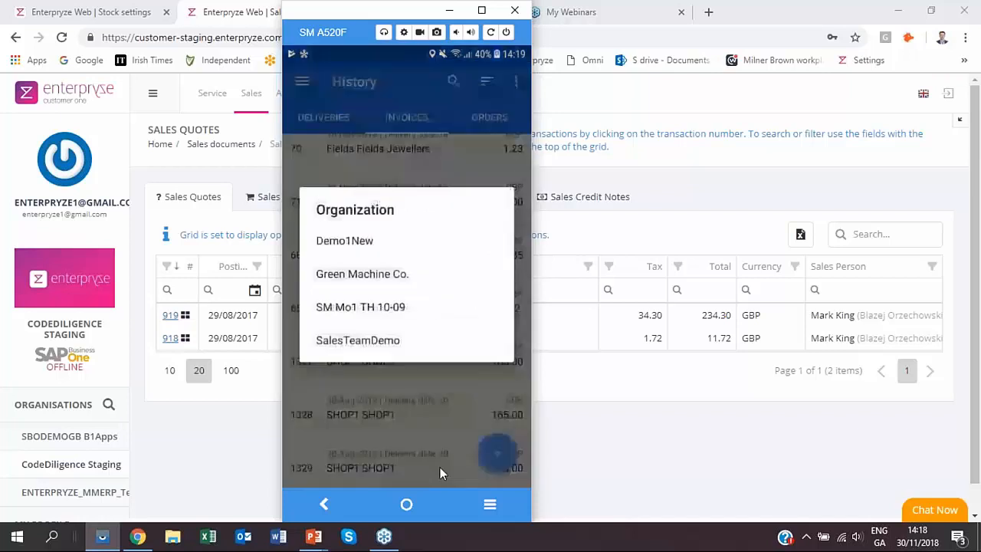
pyautogui.click(442, 474)
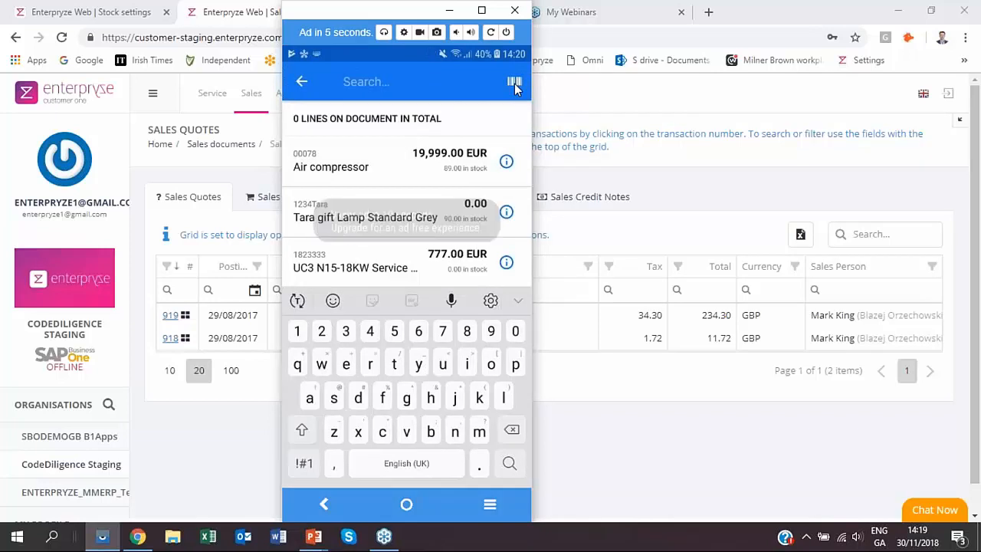
pyautogui.click(514, 83)
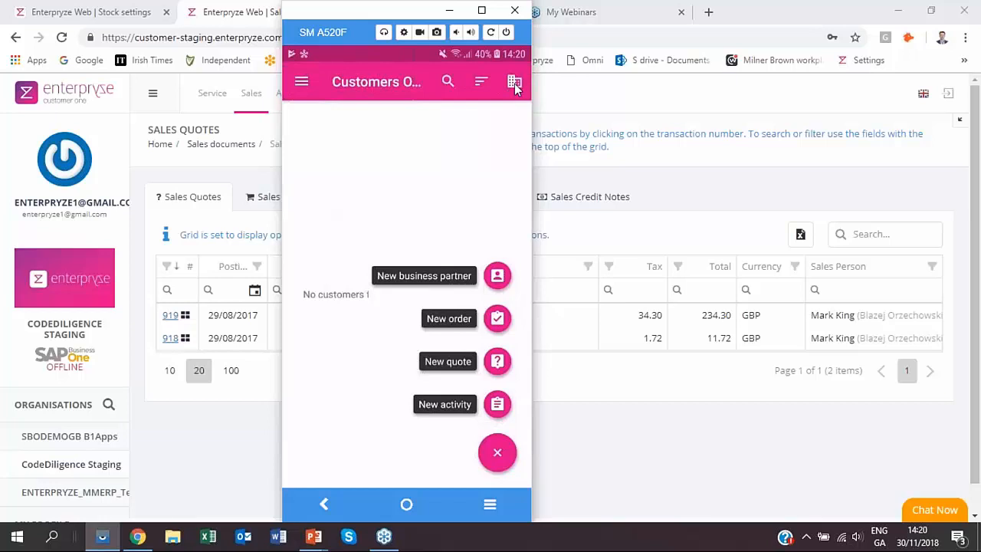
pyautogui.click(515, 83)
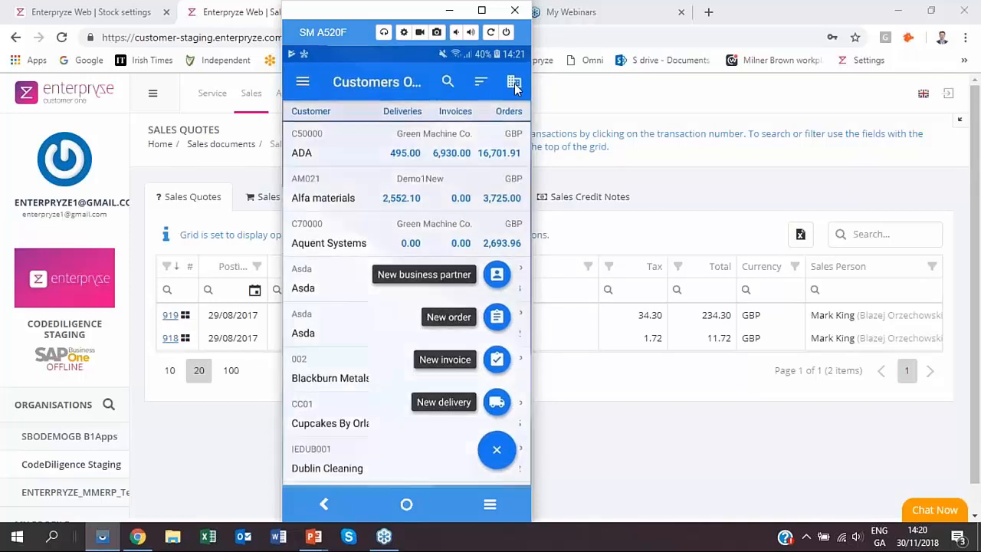
pyautogui.press('Home')
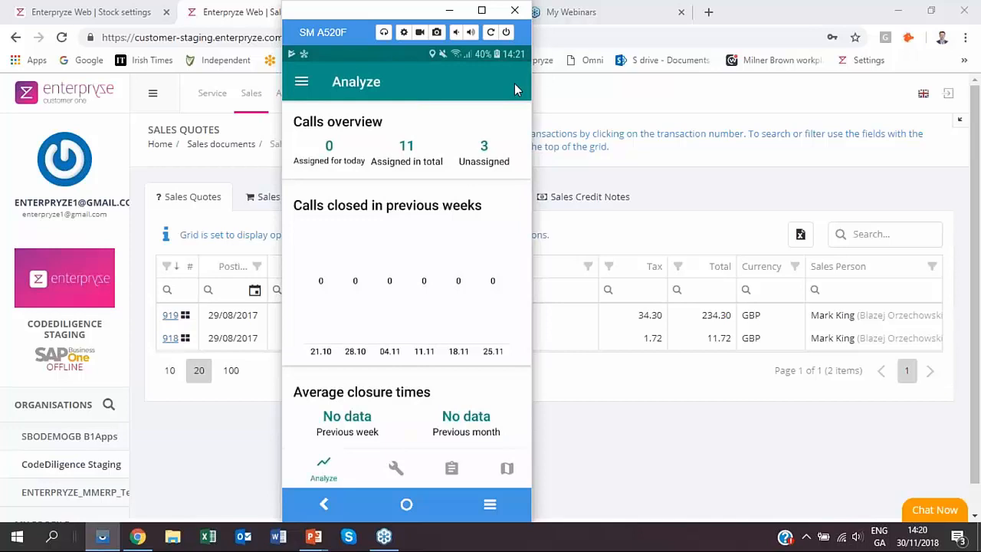
# Open the mobile service calls, view the edit form of activity 99 for Joe IT, and return to its details
pyautogui.click(392, 470)
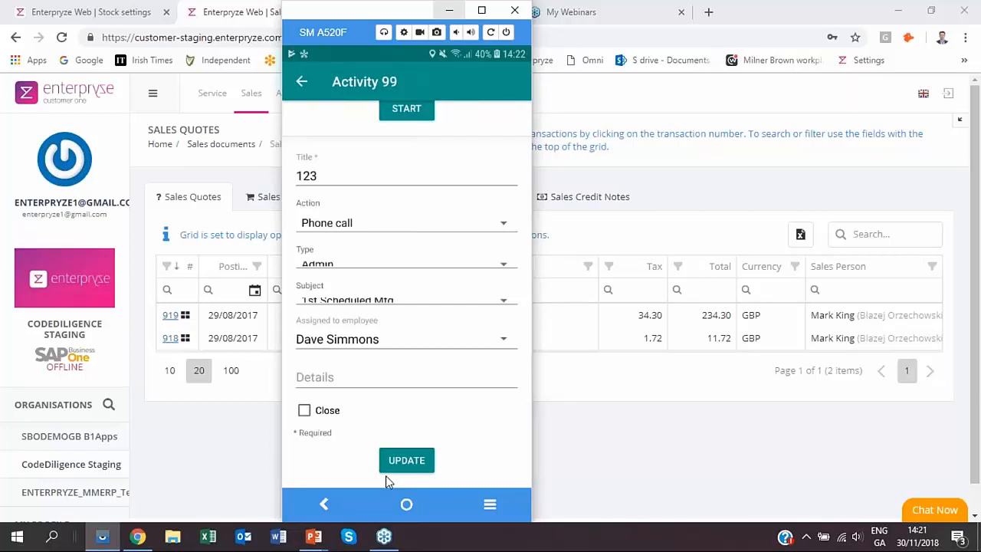
pyautogui.scroll(3, 386, 482)
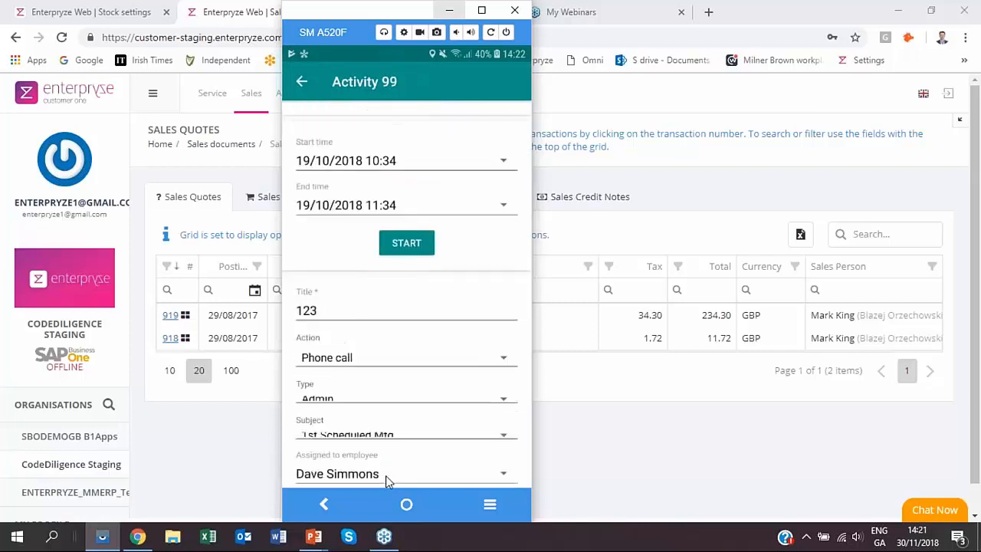
pyautogui.rightClick(386, 476)
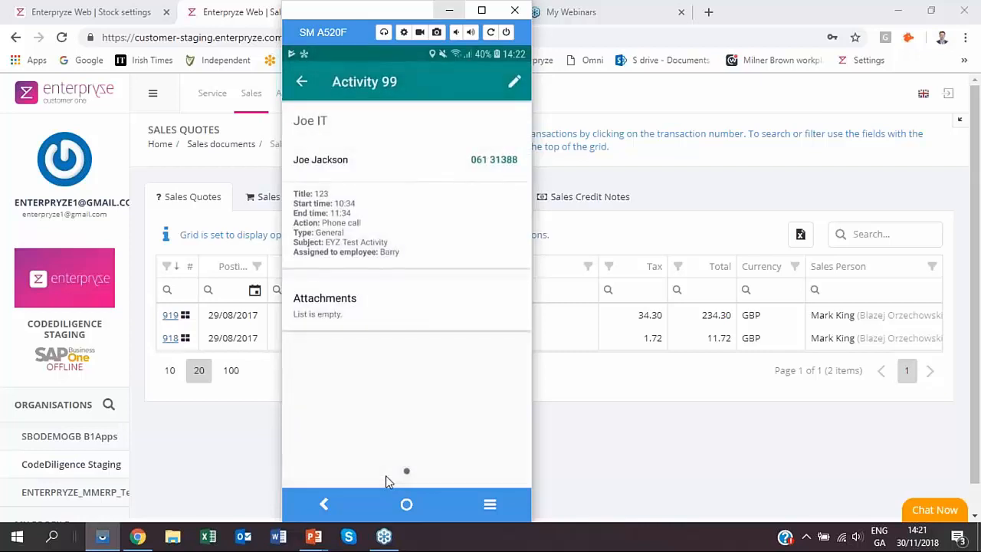
pyautogui.rightClick(385, 475)
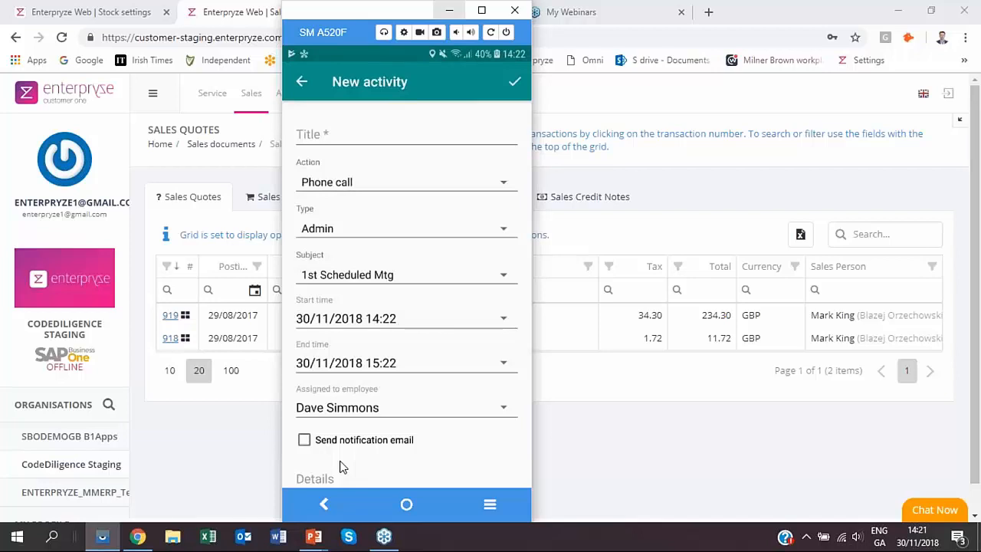
# Leave the blank new activity form of service call 110 unsaved and go back to the service calls
pyautogui.press('Escape')
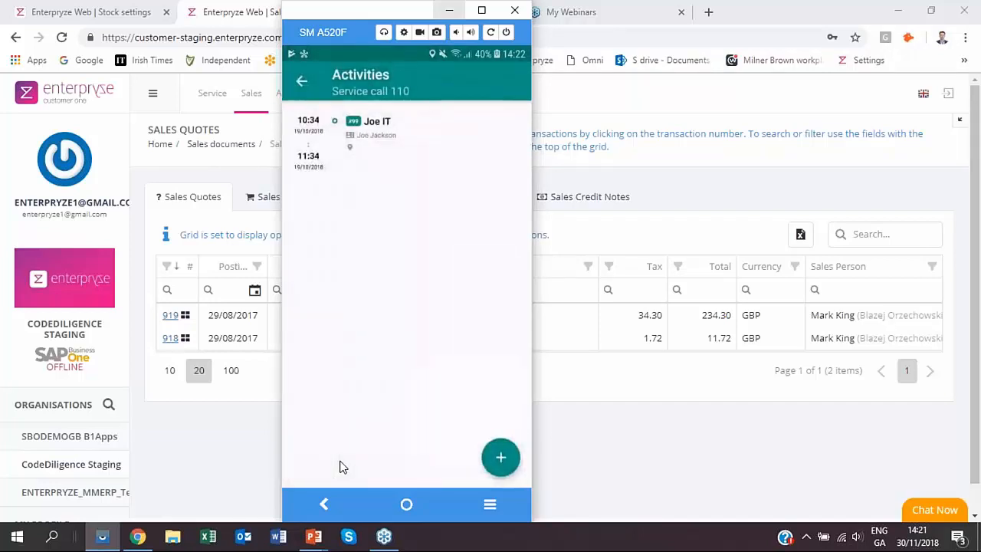
pyautogui.press('Escape')
pyautogui.scroll(2, 343, 467)
pyautogui.press('Escape')
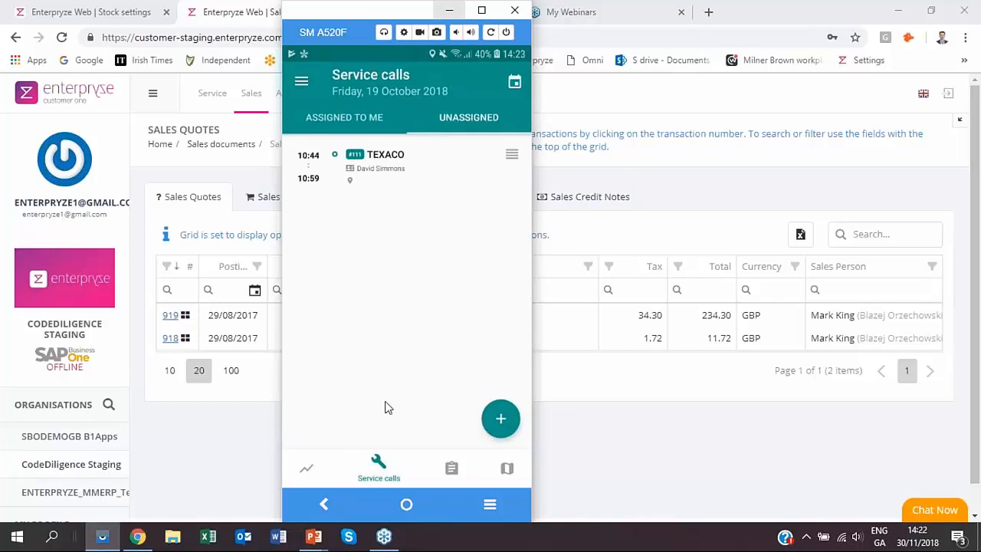
# View the unassigned TEXACO service call 111 with its related document options, and return to the list for 19 October 2018
pyautogui.click(387, 183)
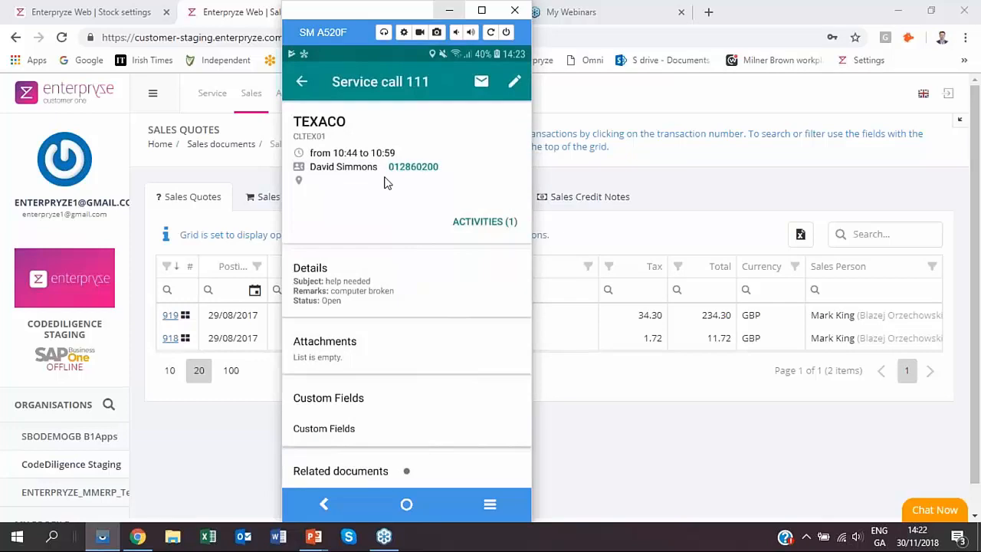
pyautogui.scroll(-3, 387, 182)
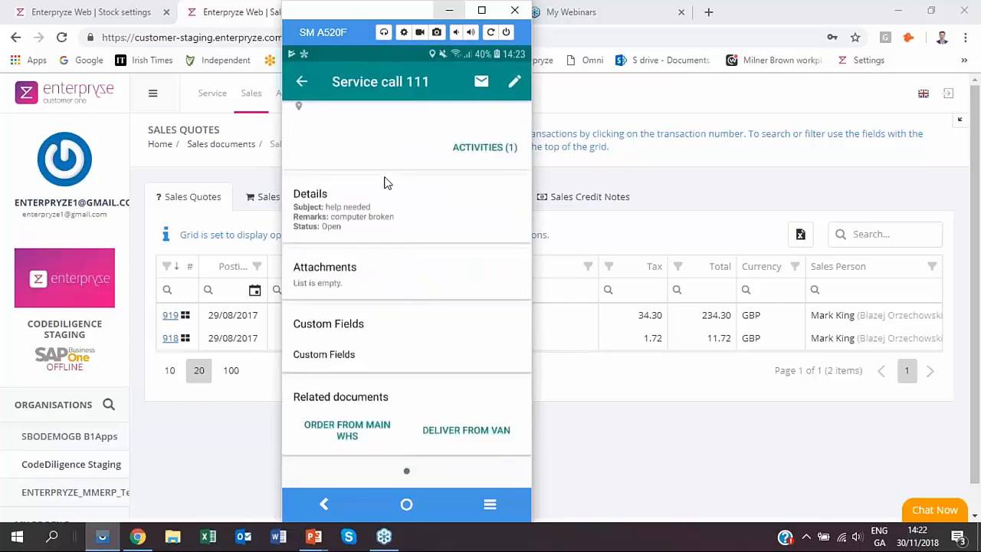
pyautogui.scroll(3, 387, 183)
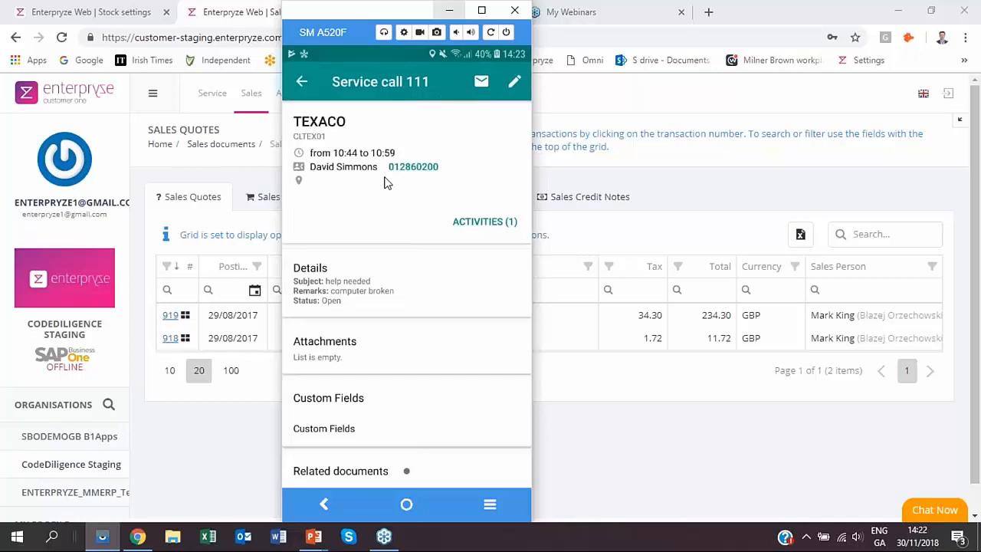
pyautogui.press('Escape')
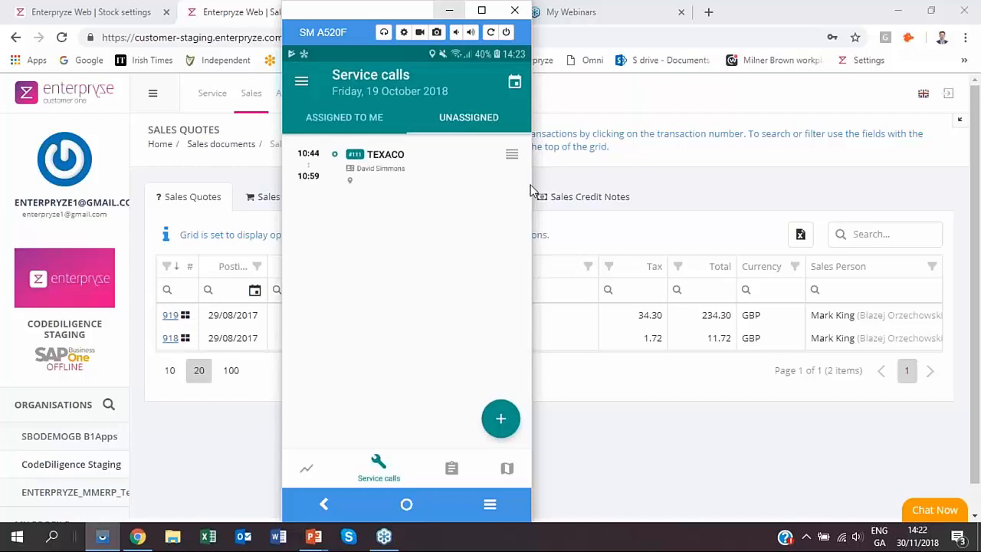
# Switch to the Enterpryze web app in Chrome and start a new sales order in Deliveries for business partner ADA Technologies
pyautogui.click(46, 14)
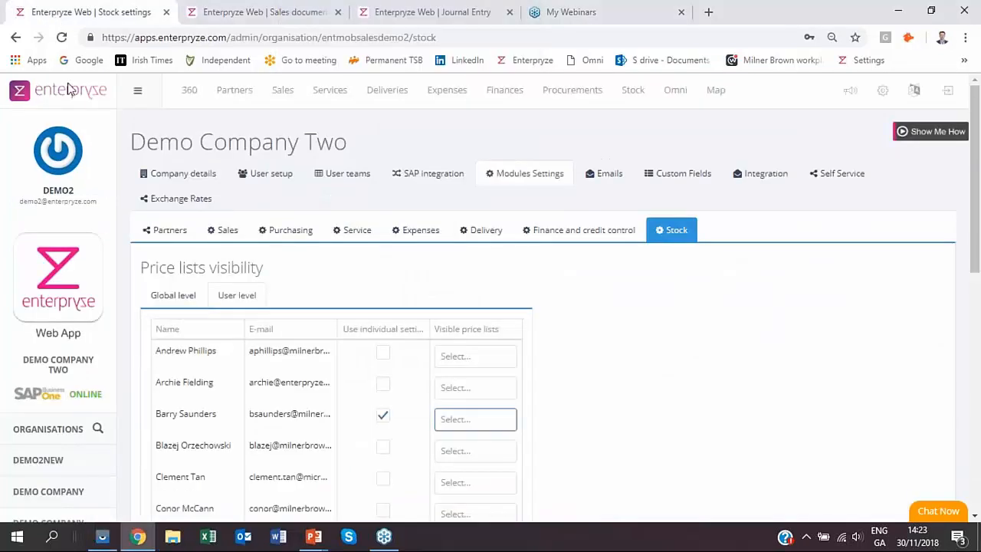
pyautogui.click(191, 95)
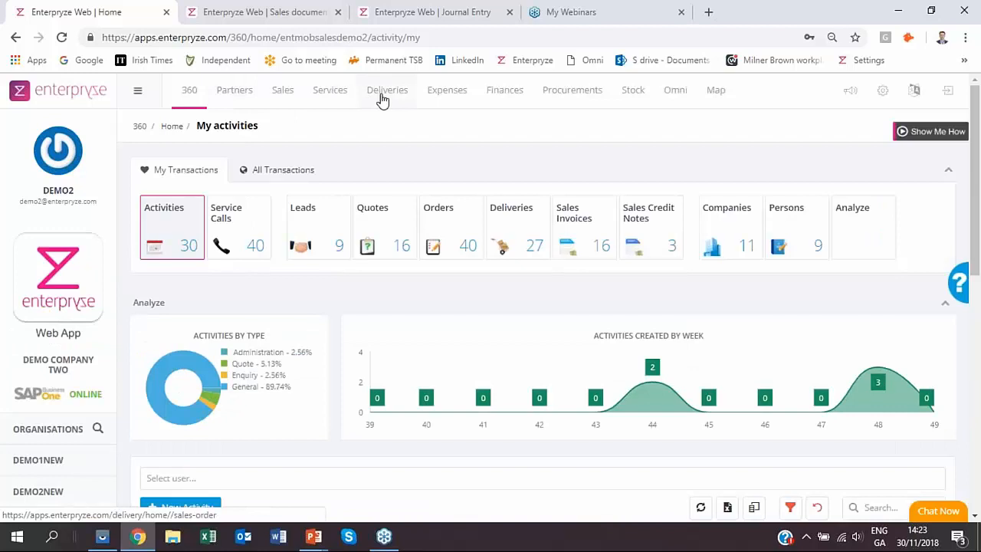
pyautogui.click(382, 95)
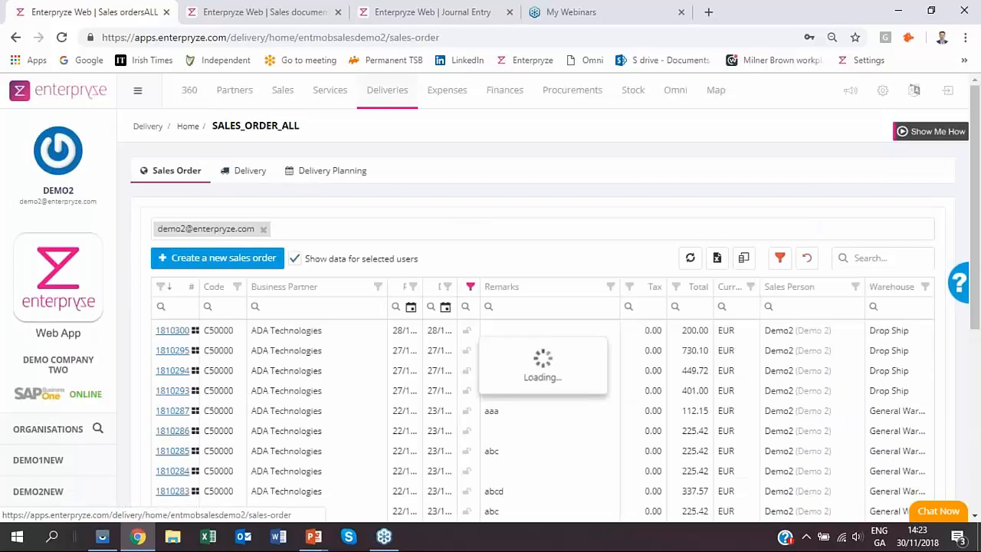
pyautogui.click(233, 259)
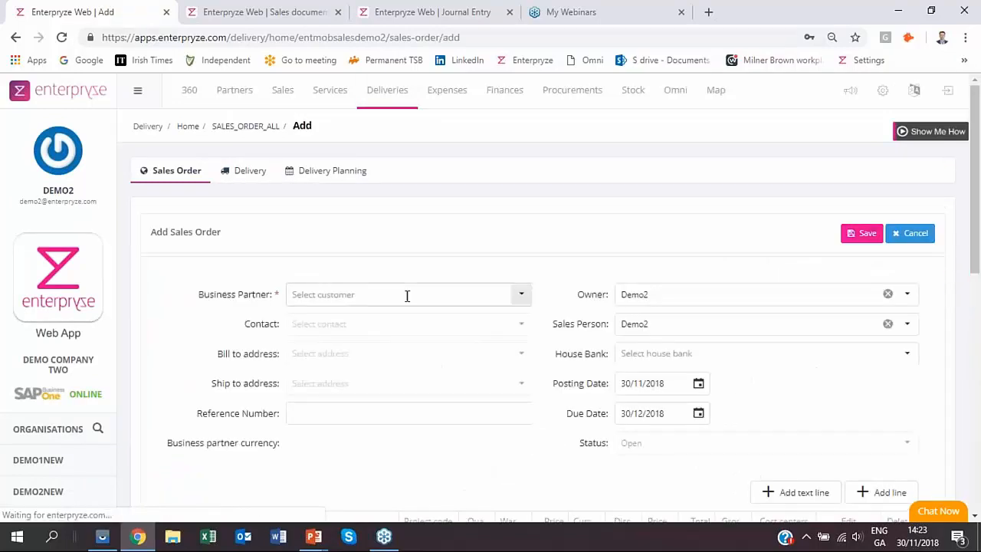
pyautogui.click(407, 296)
pyautogui.write('ada')
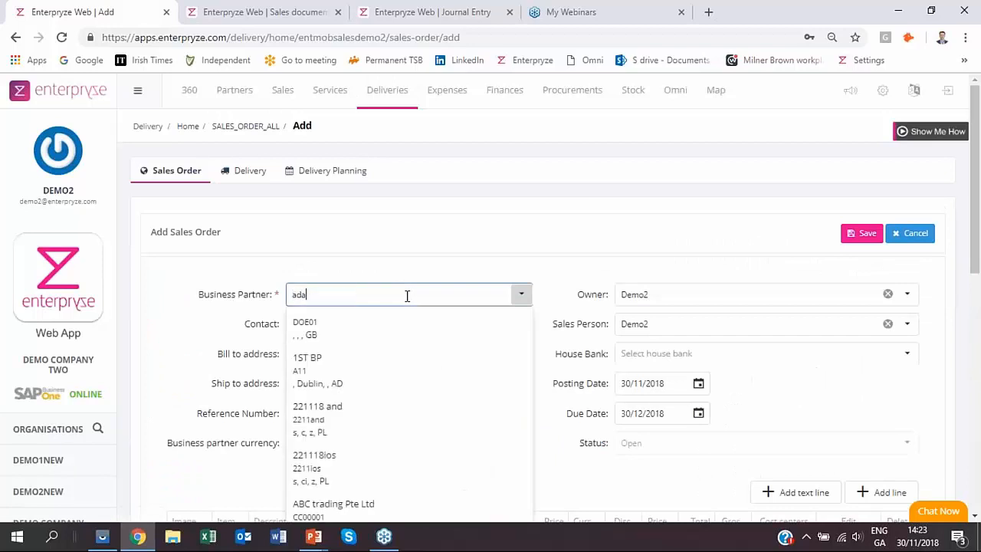
pyautogui.click(363, 341)
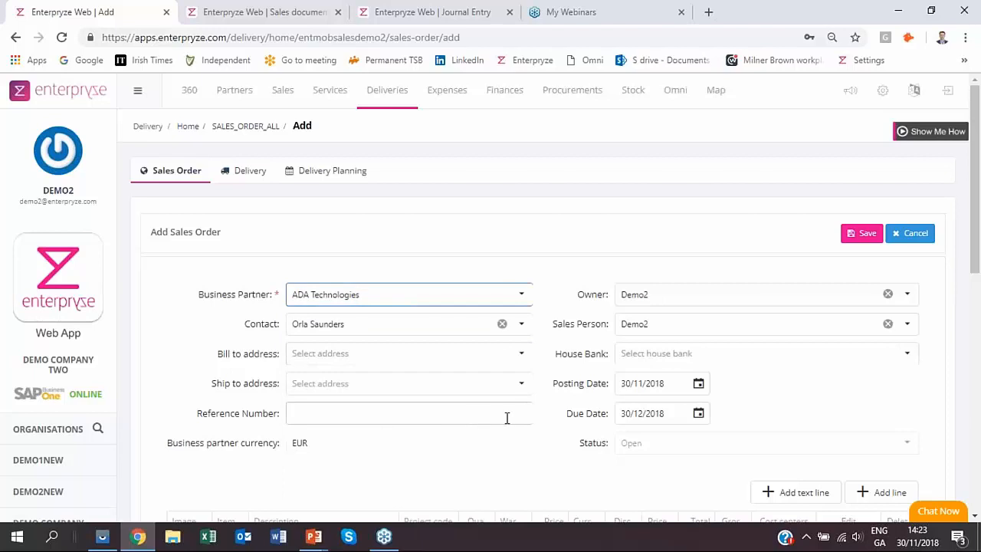
# Start a new line on the sales order with item Batch01
pyautogui.scroll(-3, 728, 345)
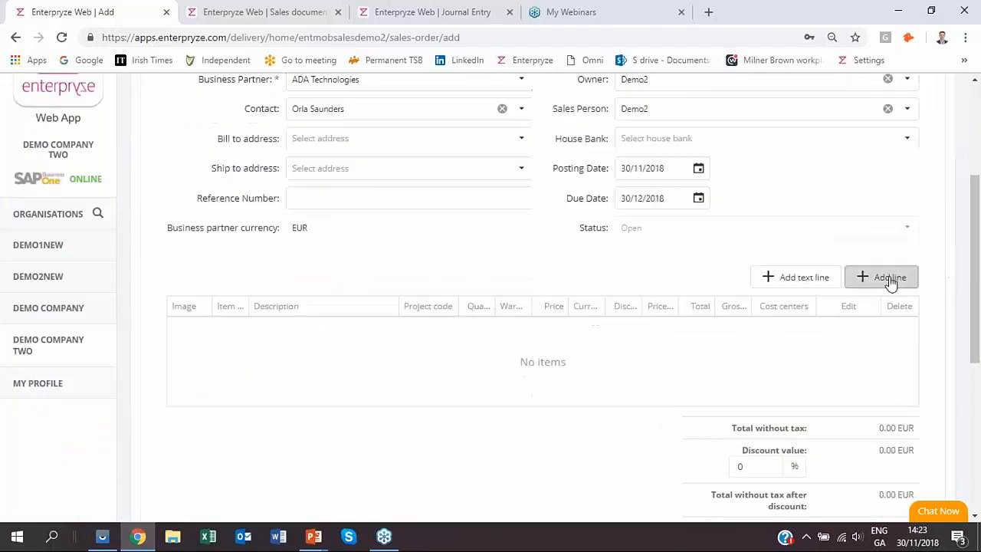
pyautogui.click(889, 280)
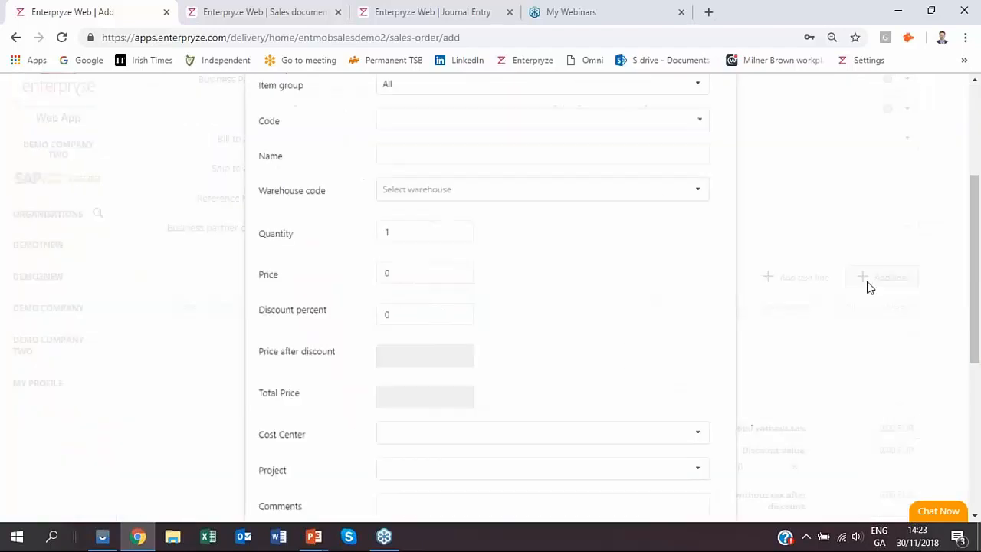
pyautogui.click(450, 123)
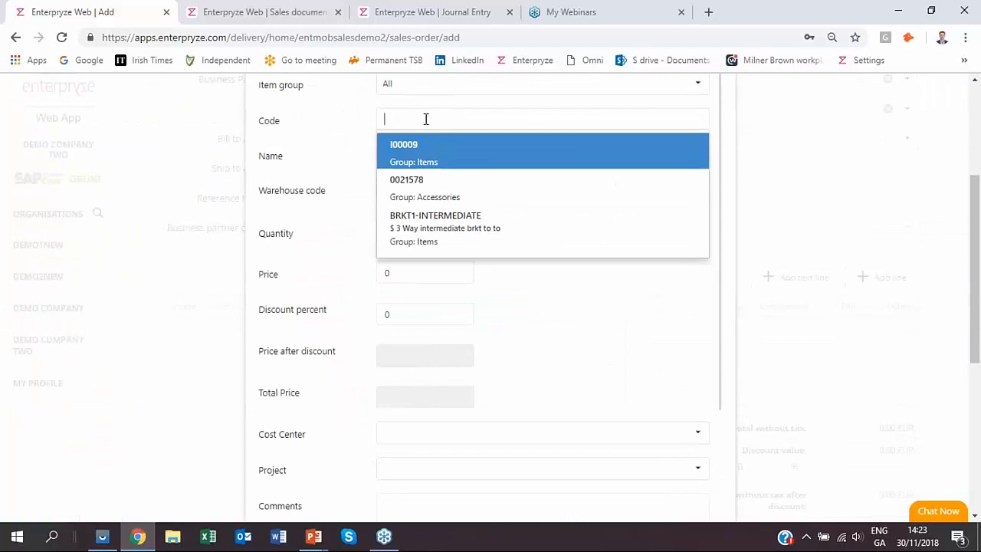
pyautogui.write('bat')
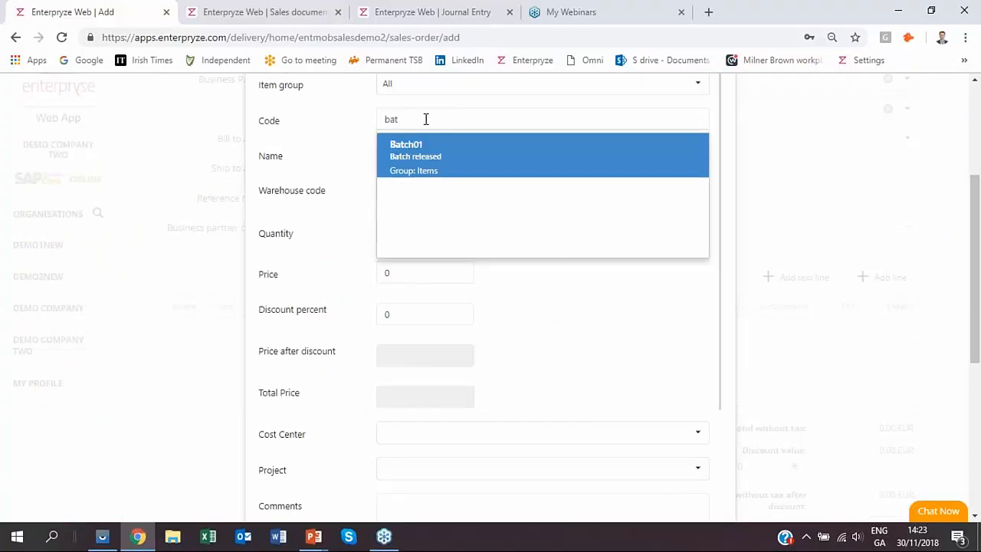
pyautogui.press('Return')
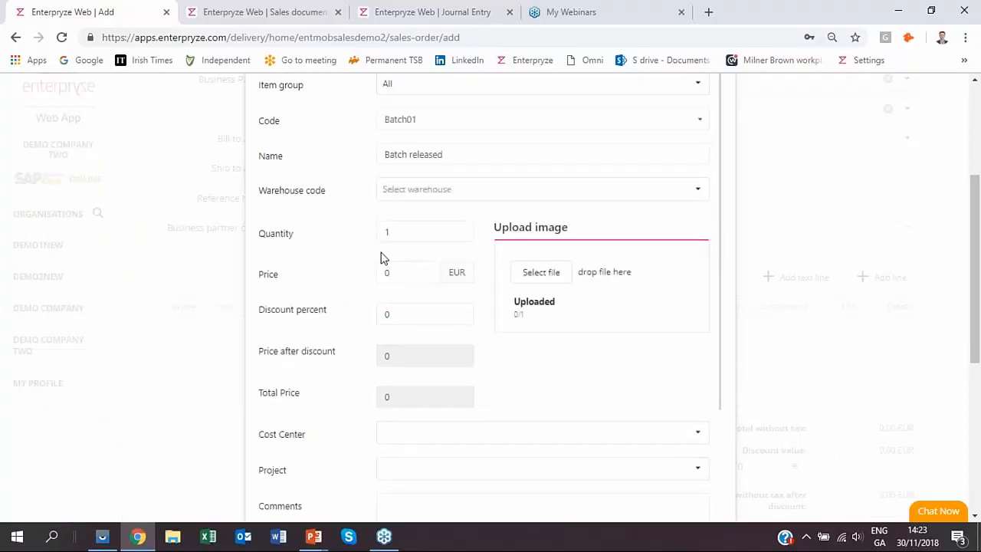
# Set the Batch01 line's price to 15 EUR, view the cost center choices, and add the line to the order
pyautogui.press('Tab')
pyautogui.press('BackSpace')
pyautogui.write('150')
pyautogui.press('BackSpace')
pyautogui.scroll(-2, 572, 346)
pyautogui.click(397, 288)
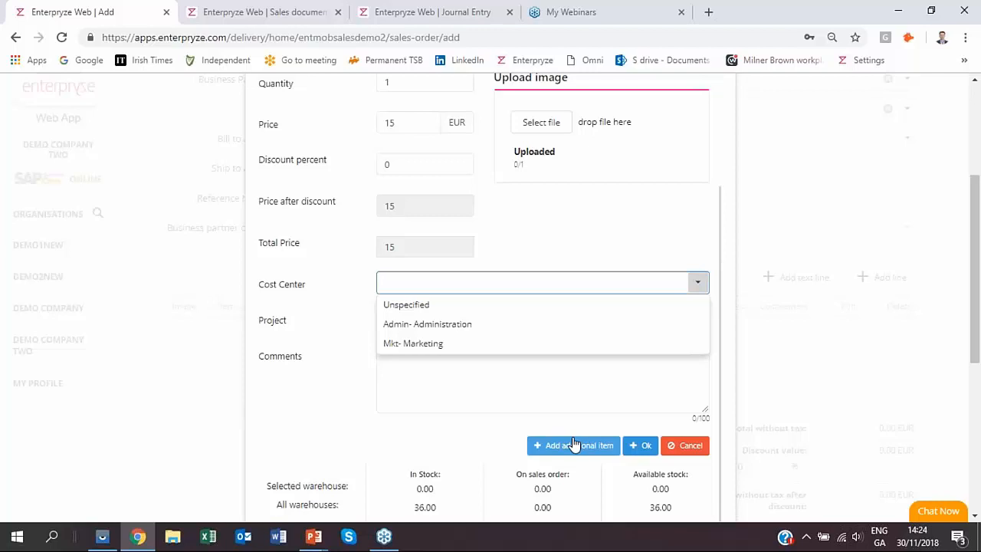
pyautogui.click(646, 446)
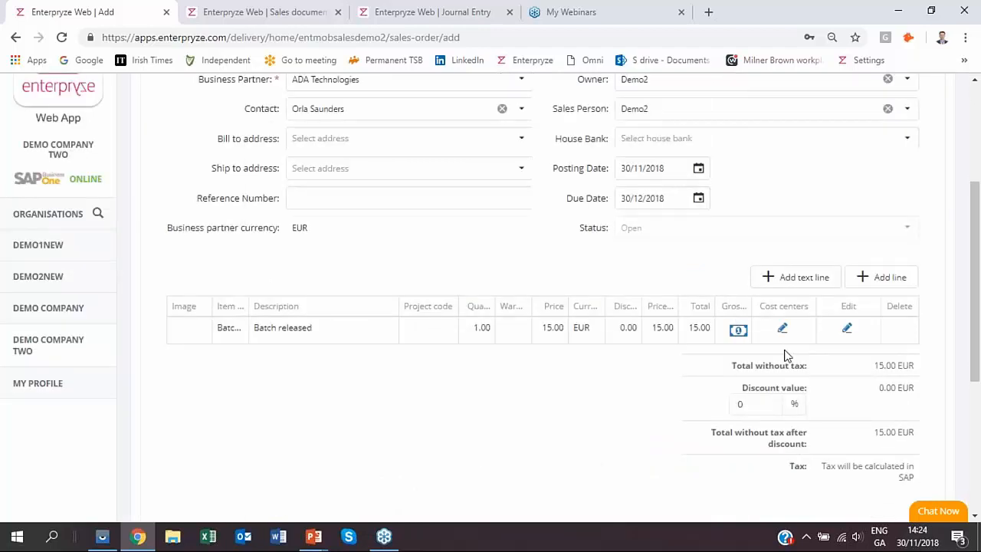
# Review the drafted sales order from its header to the comments and custom fields
pyautogui.scroll(3, 737, 396)
pyautogui.scroll(-4, 662, 380)
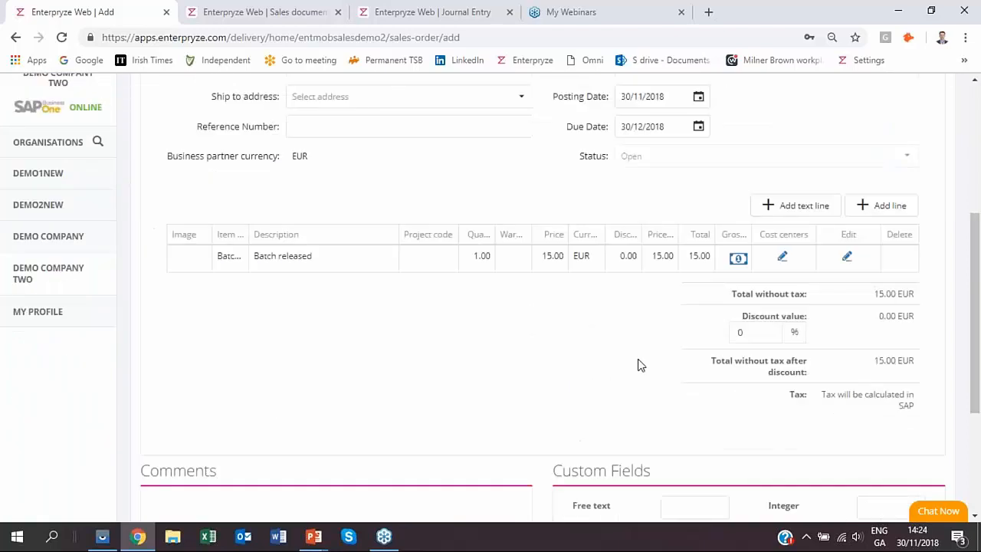
pyautogui.scroll(4, 641, 365)
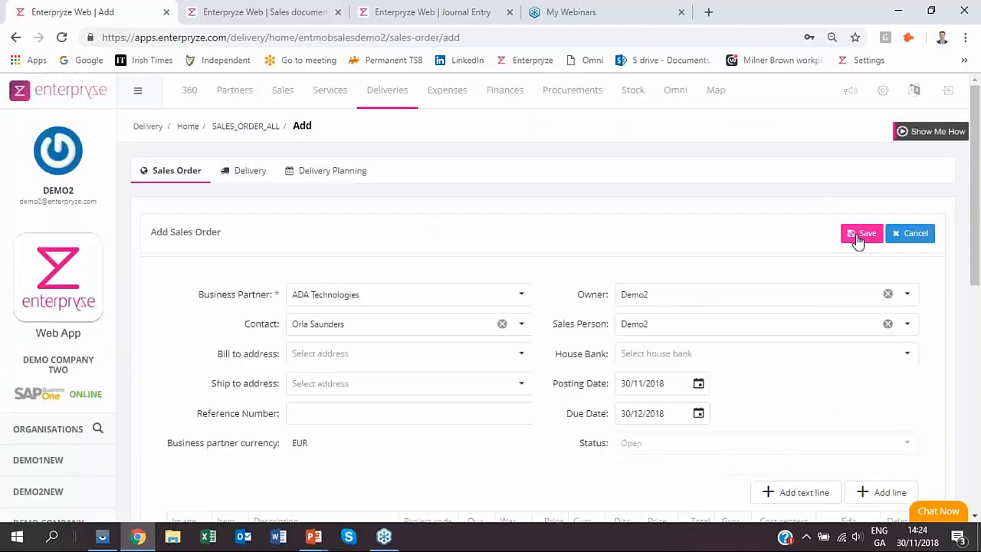
# Start a new sales delivery in Deliveries and begin its first line with item Batch01
pyautogui.click(246, 180)
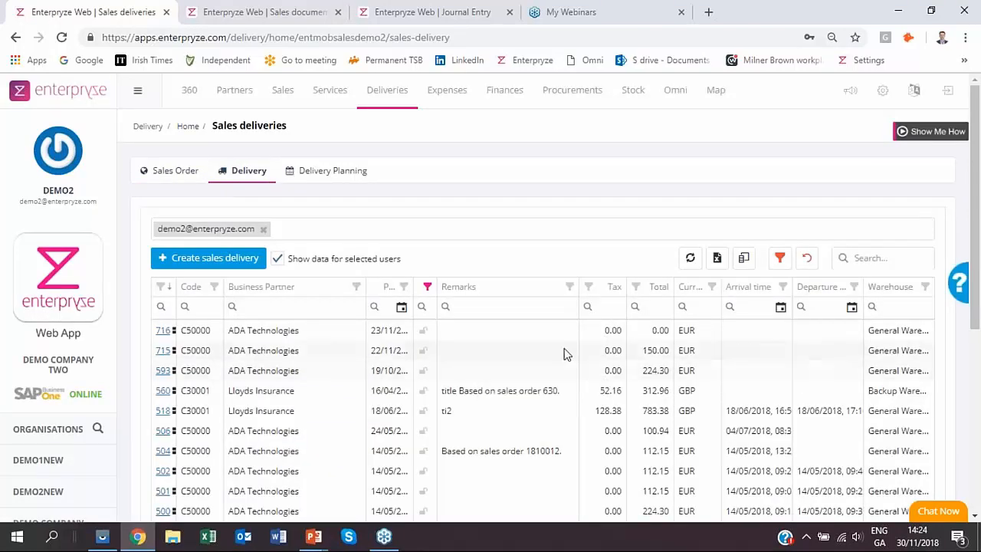
pyautogui.click(226, 261)
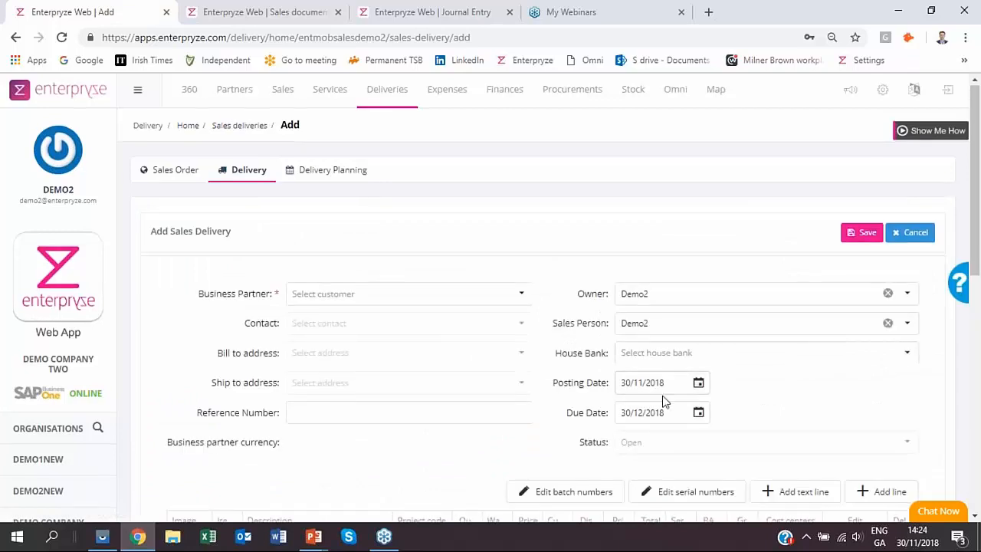
pyautogui.scroll(-2, 664, 401)
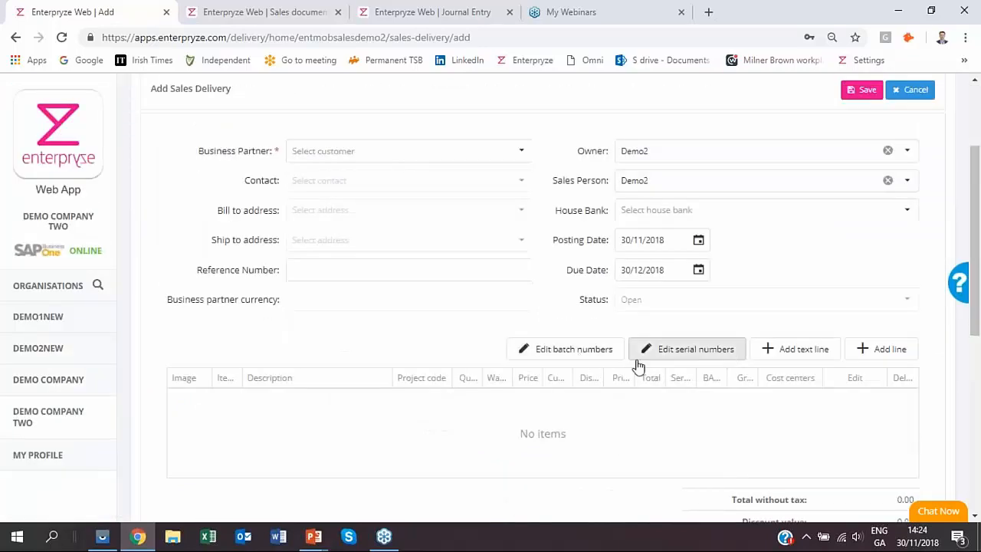
pyautogui.click(887, 352)
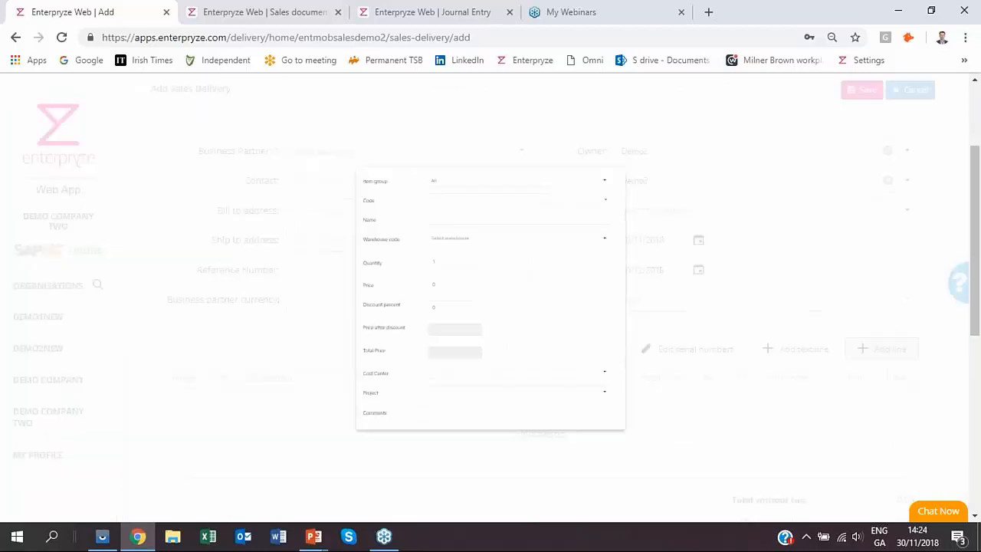
pyautogui.click(397, 125)
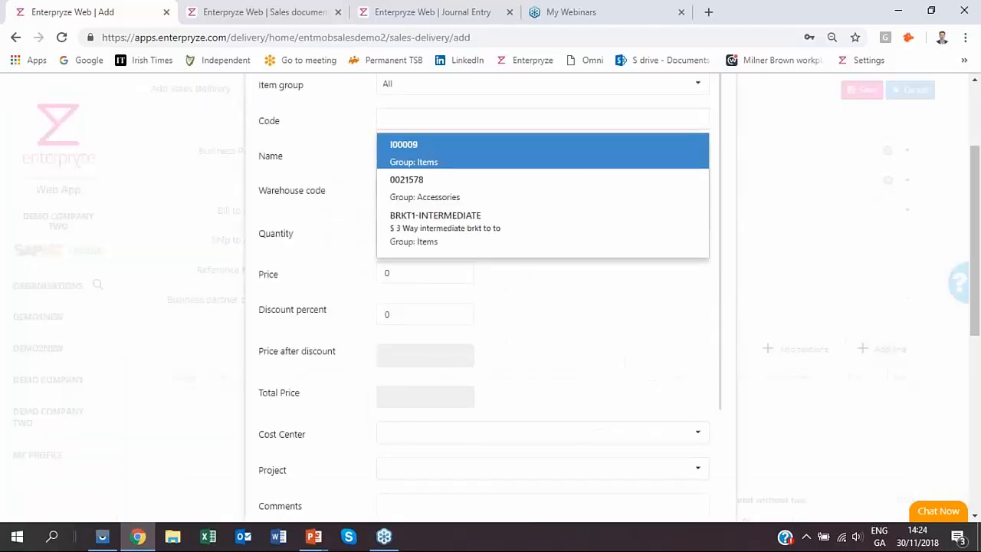
pyautogui.write('bat')
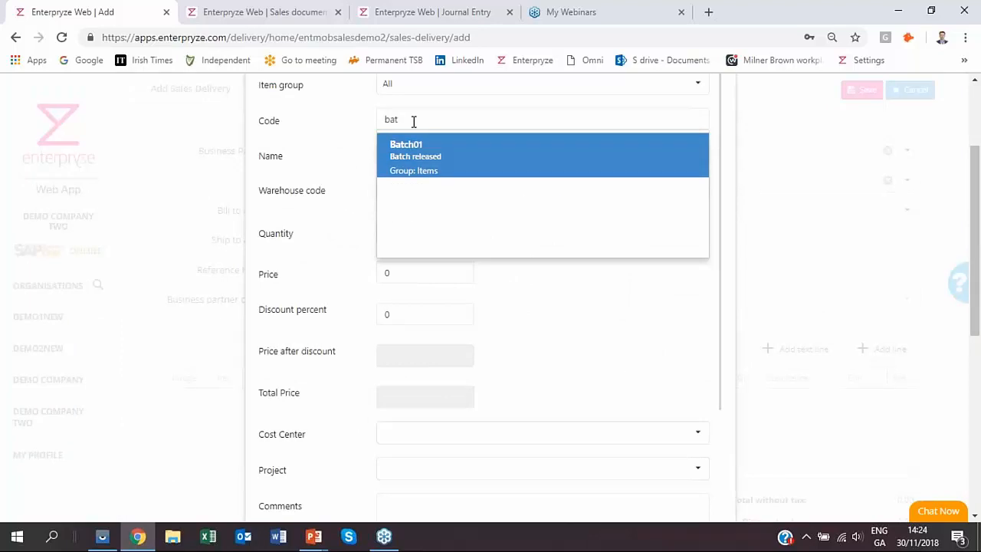
pyautogui.press('Return')
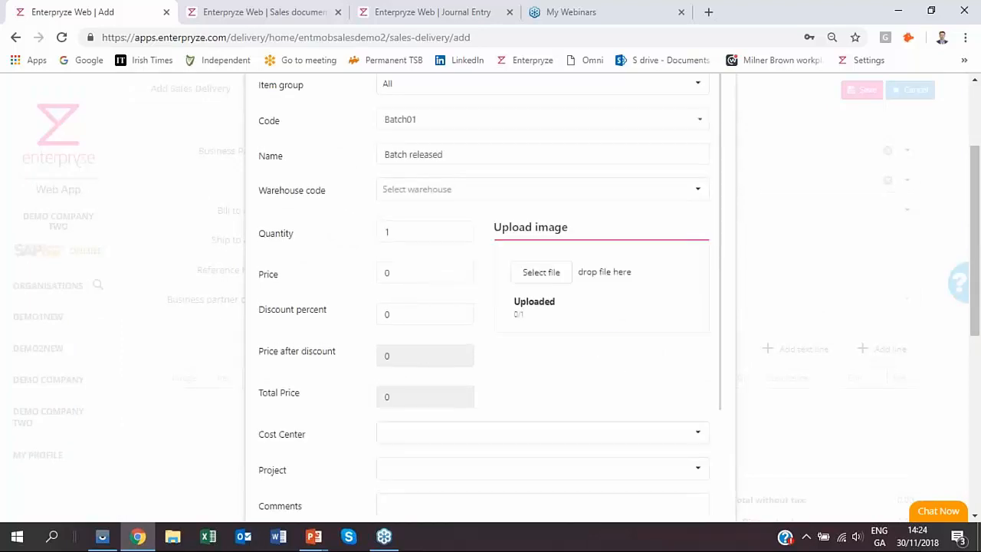
# Set the Batch01 line's price to 12 and add the line to the delivery
pyautogui.click(390, 283)
pyautogui.press('BackSpace')
pyautogui.write('12')
pyautogui.scroll(-2, 439, 382)
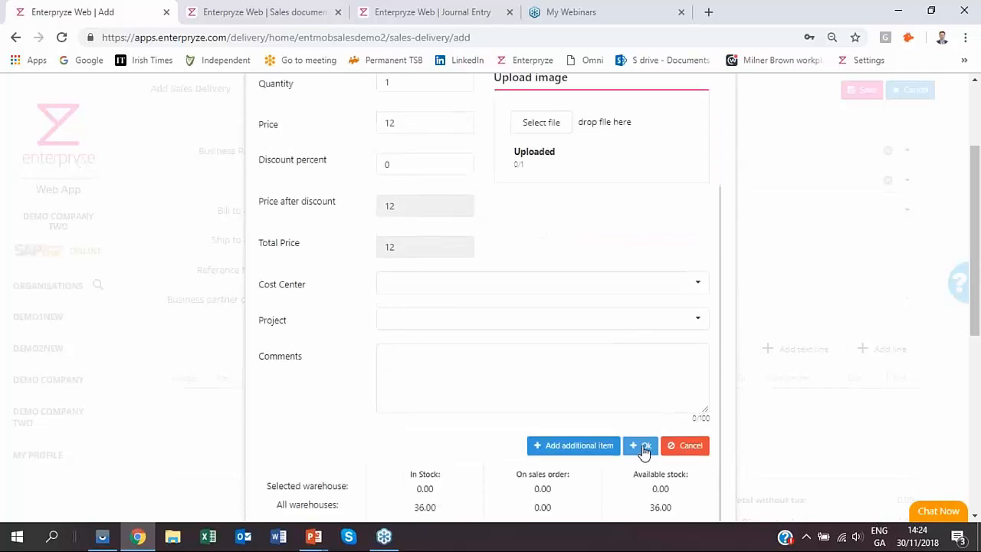
pyautogui.click(643, 447)
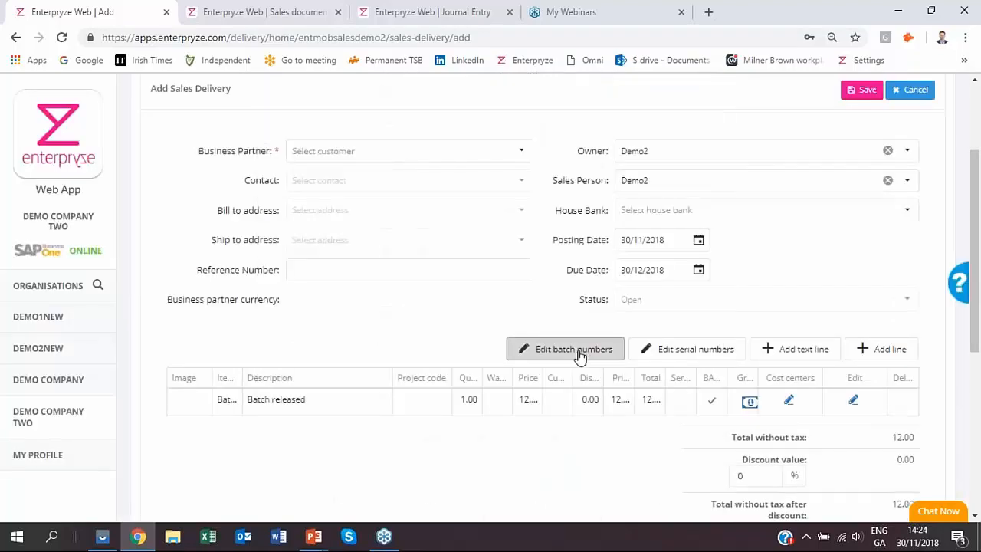
# Try to assign batch numbers to the delivery's Batch01 line with automatic picking
pyautogui.click(576, 350)
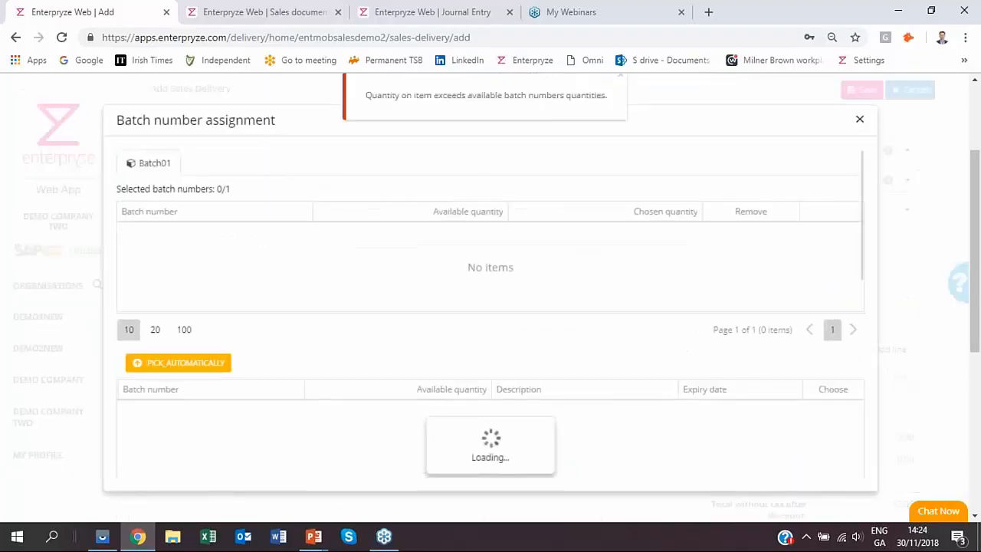
pyautogui.click(167, 365)
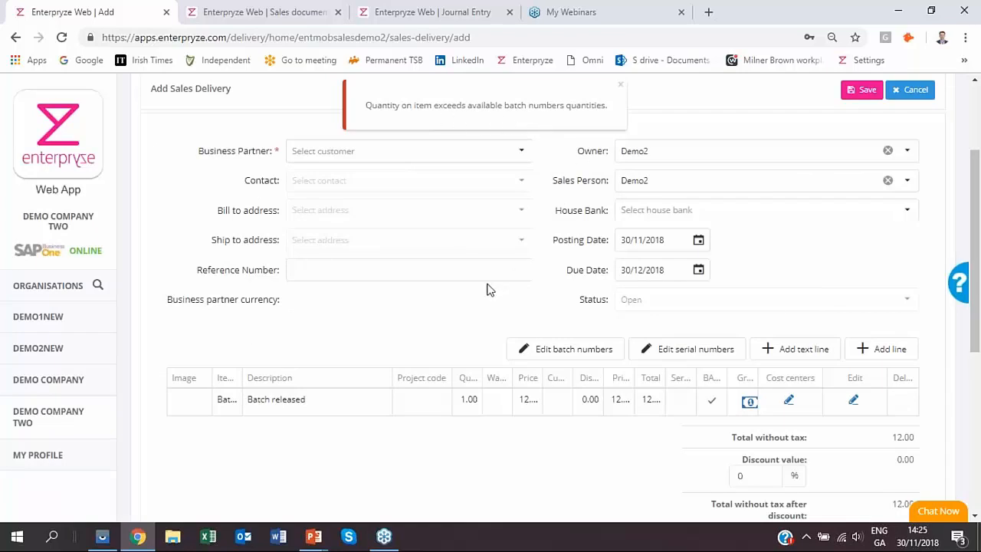
# Reopen the delivery's Batch01 line for editing
pyautogui.scroll(-2, 502, 305)
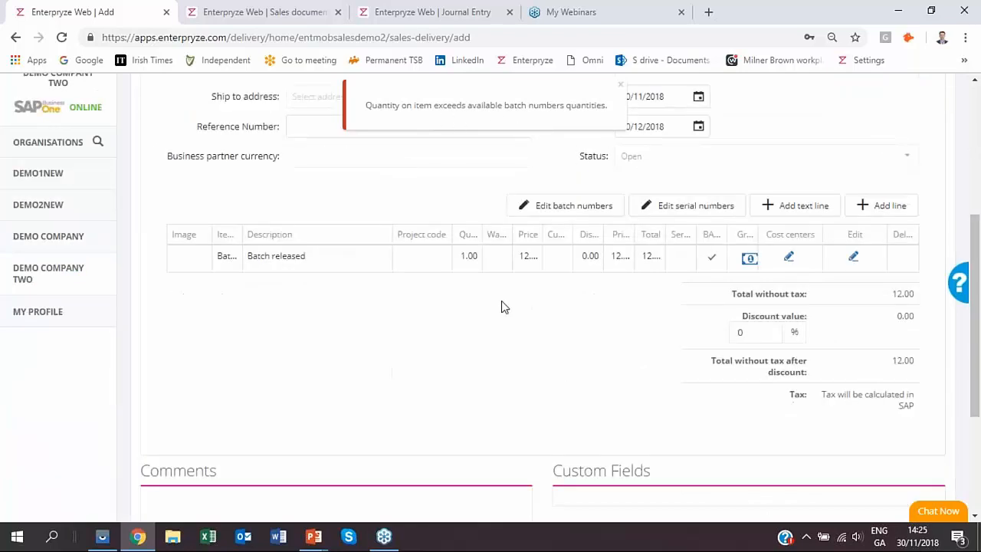
pyautogui.scroll(1, 502, 306)
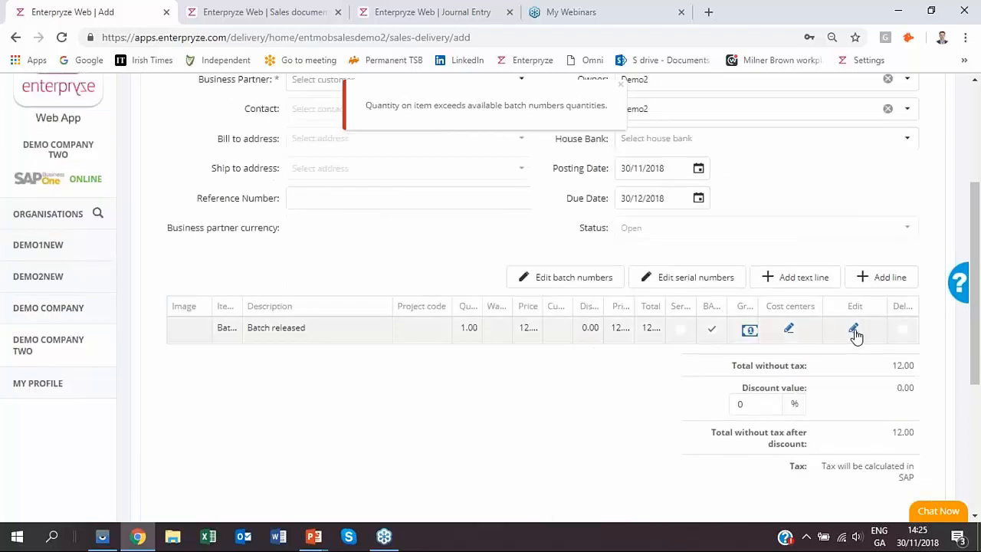
pyautogui.click(853, 332)
pyautogui.scroll(2, 526, 330)
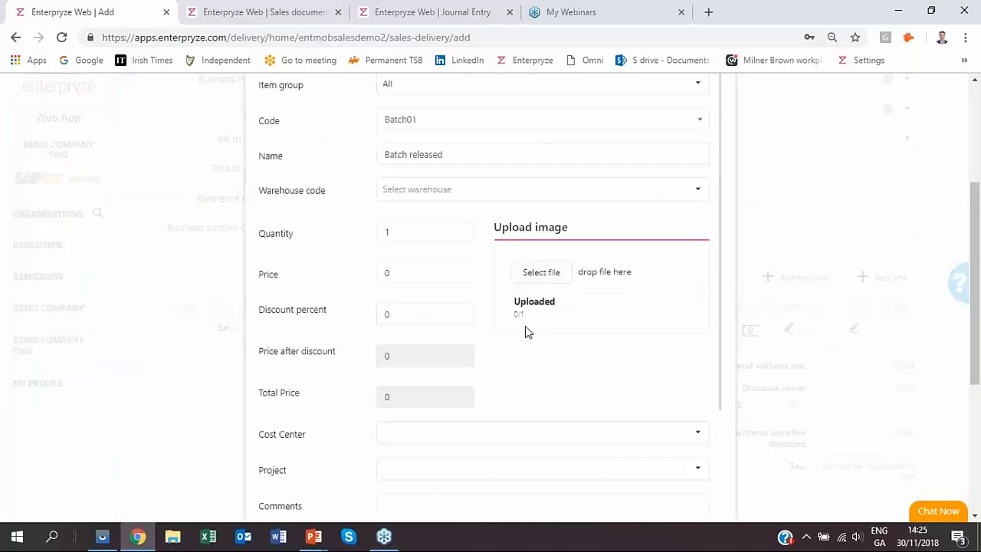